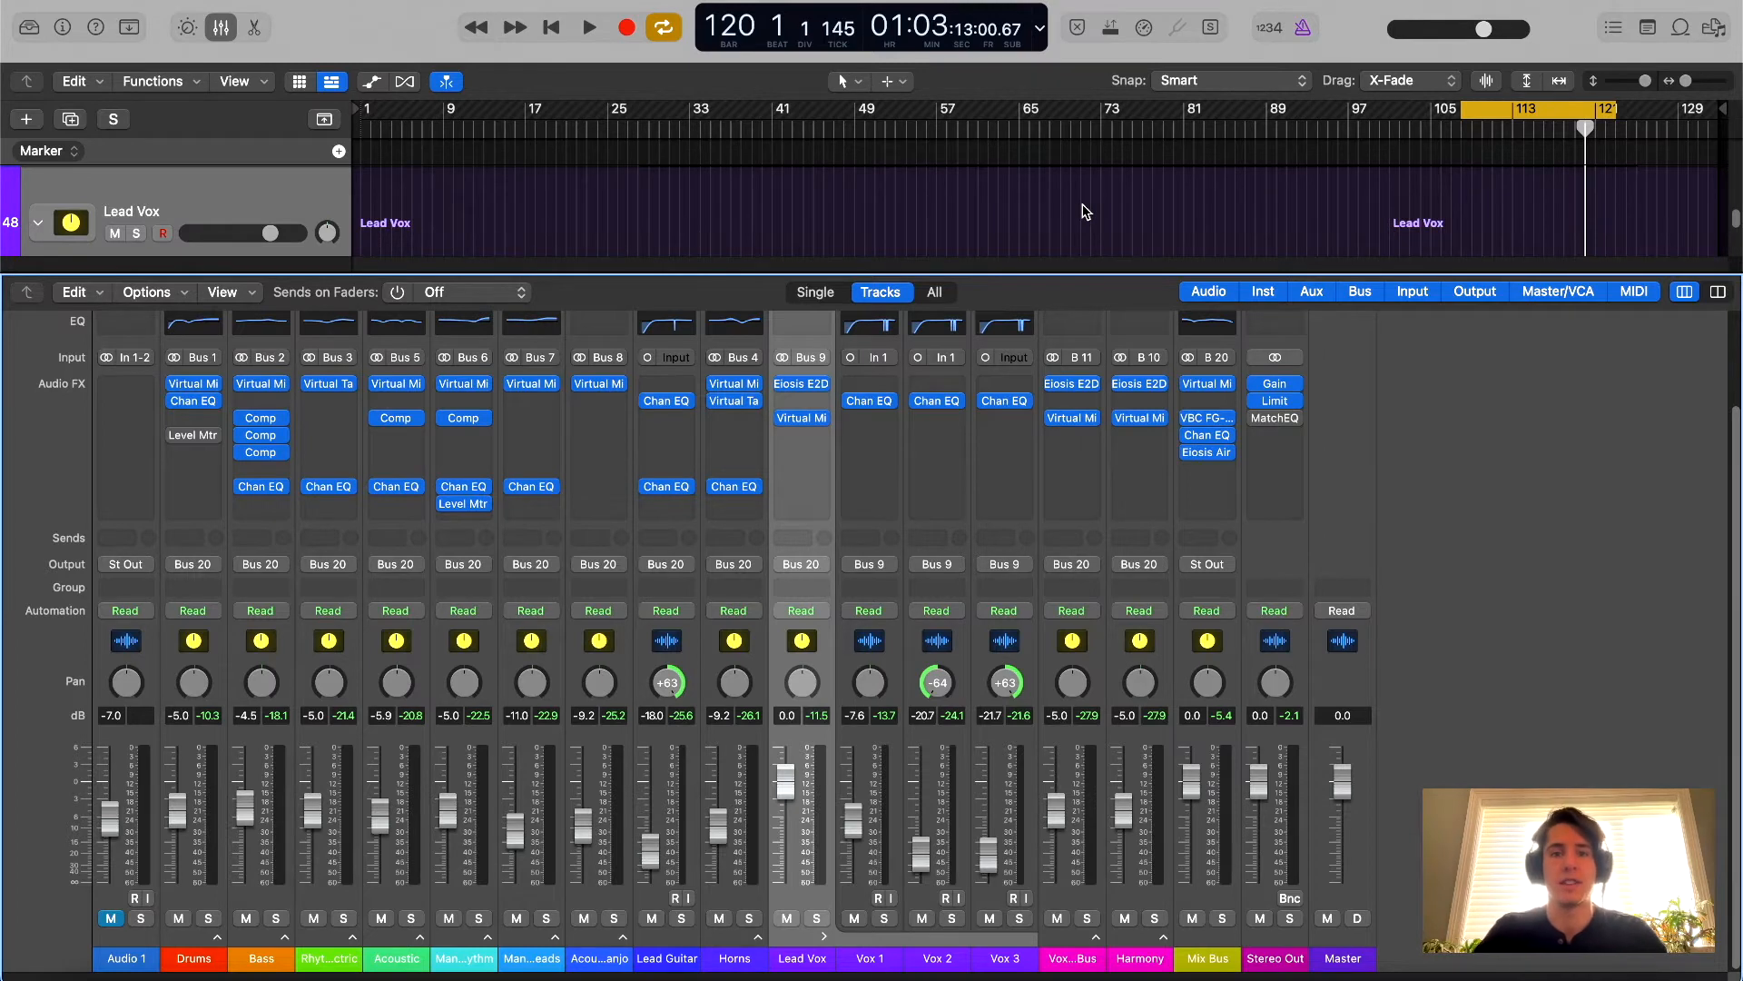
- Audition the looped section of the mix, and insert a Channel EQ on the Lead Vox channel
key("space")
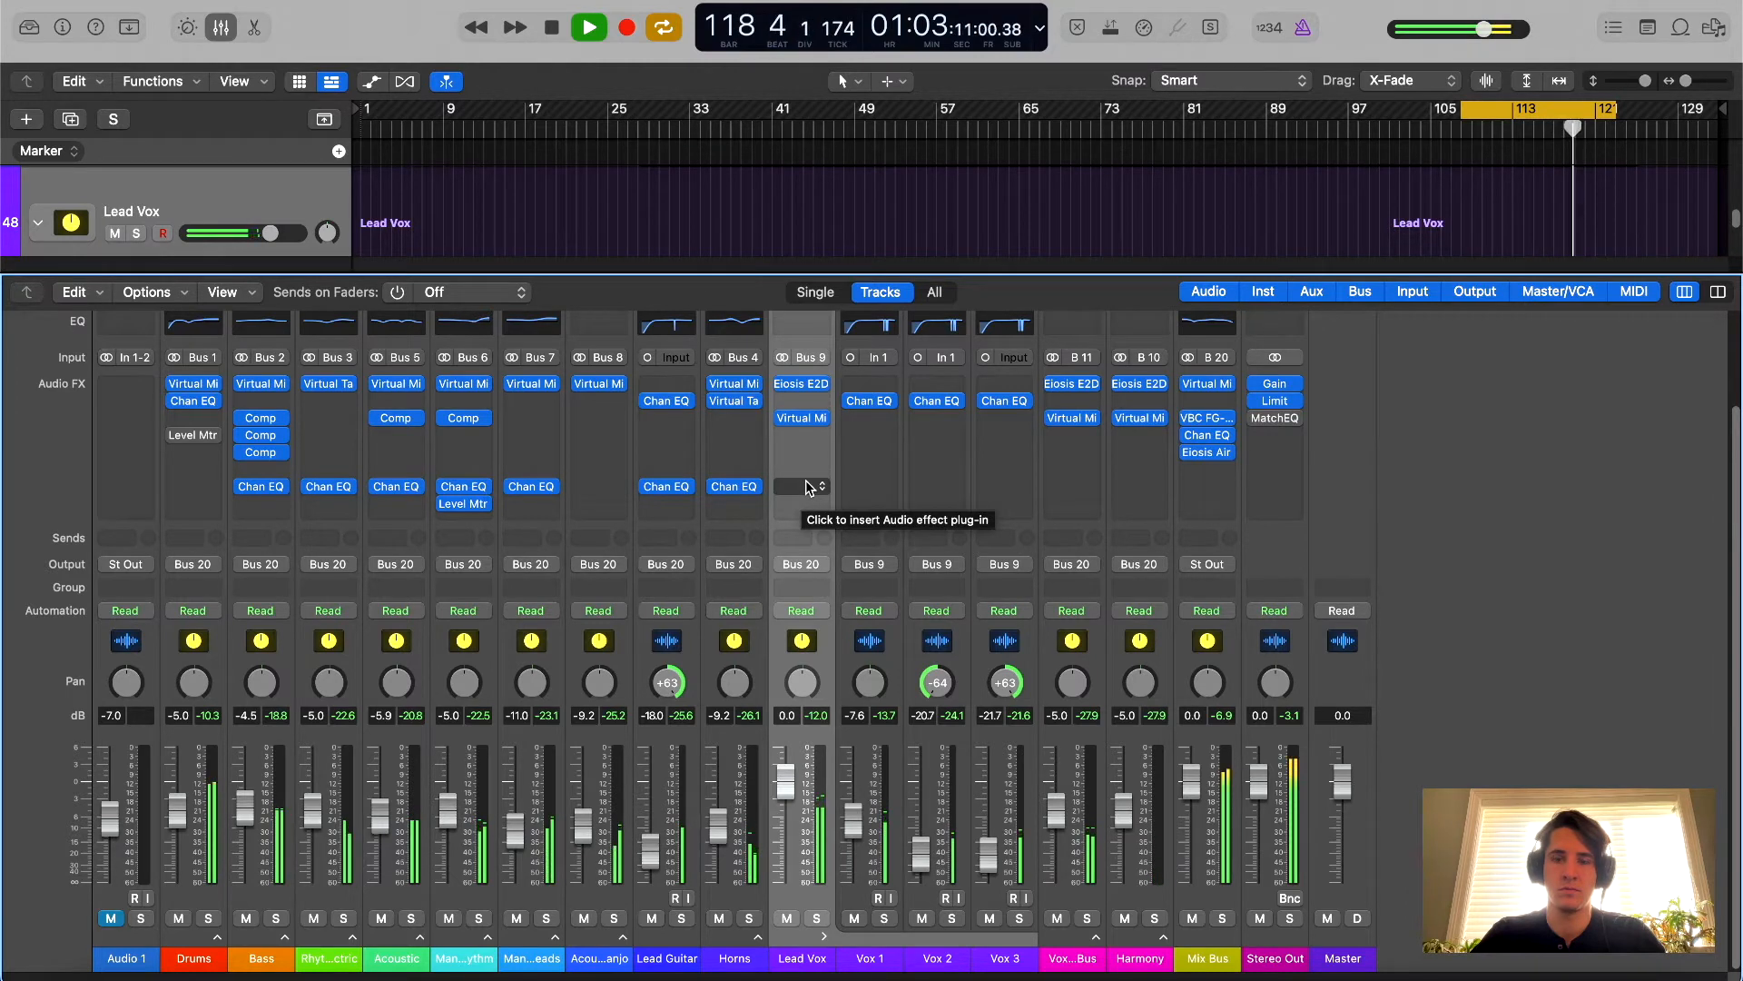
key("space")
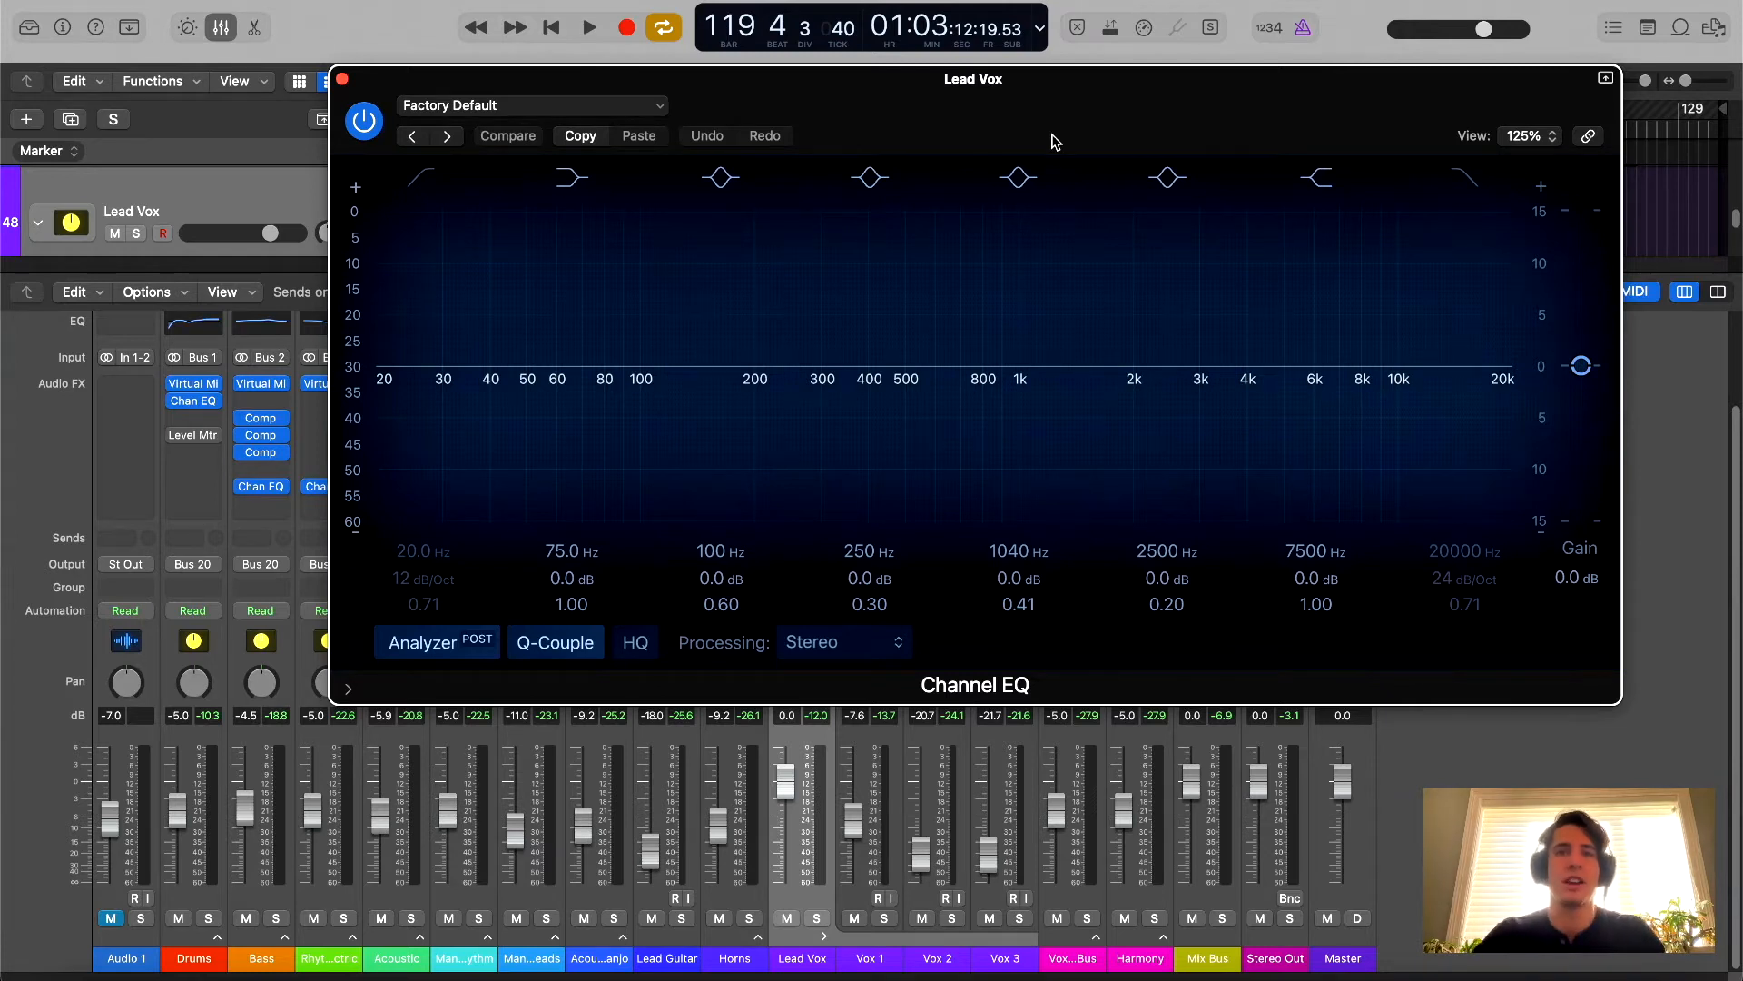
left_click_drag(1054, 141, 890, 203)
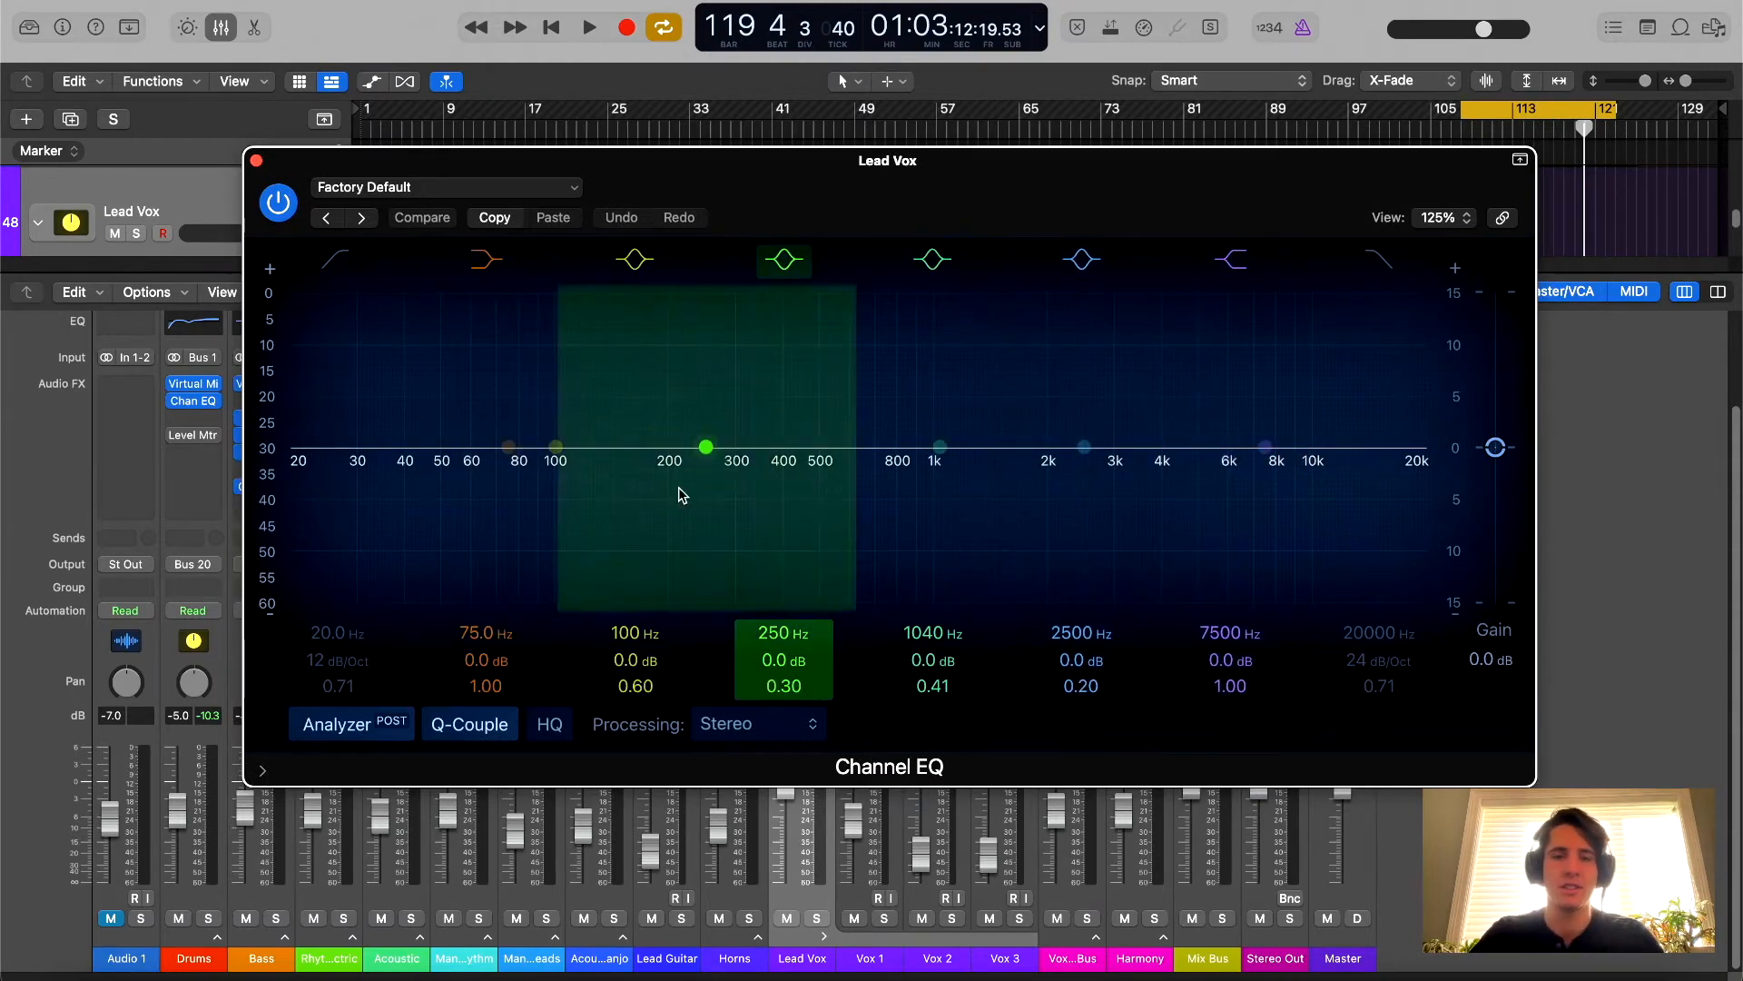
- Cut the Channel EQ's low-mid bell by 2.4 dB at 452 Hz with a Q of 0.71 during playback
left_click_drag(710, 480, 788, 451)
left_click_drag(976, 160, 972, 128)
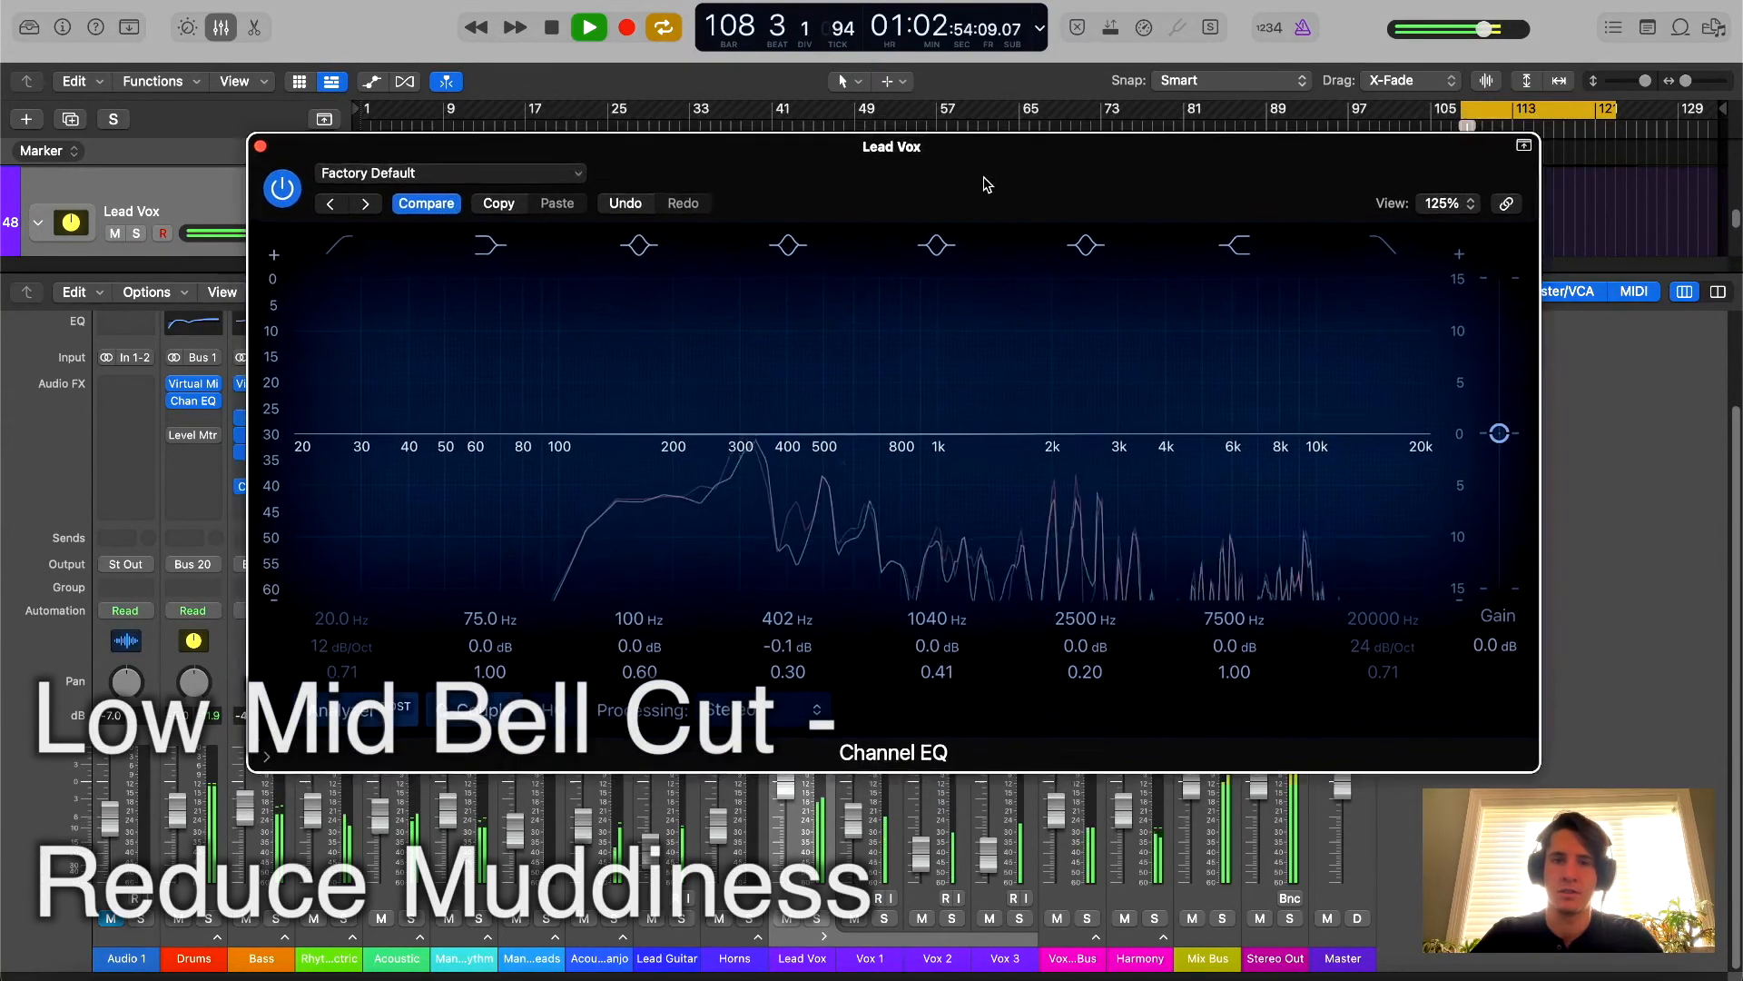
left_click_drag(984, 178, 984, 196)
mouse_move(790, 457)
left_mouse_down()
mouse_move(797, 425)
mouse_move(666, 366)
mouse_move(826, 337)
mouse_move(833, 353)
mouse_move(795, 353)
mouse_move(810, 514)
mouse_move(810, 482)
left_mouse_up()
scroll(797, 426, "up", 3)
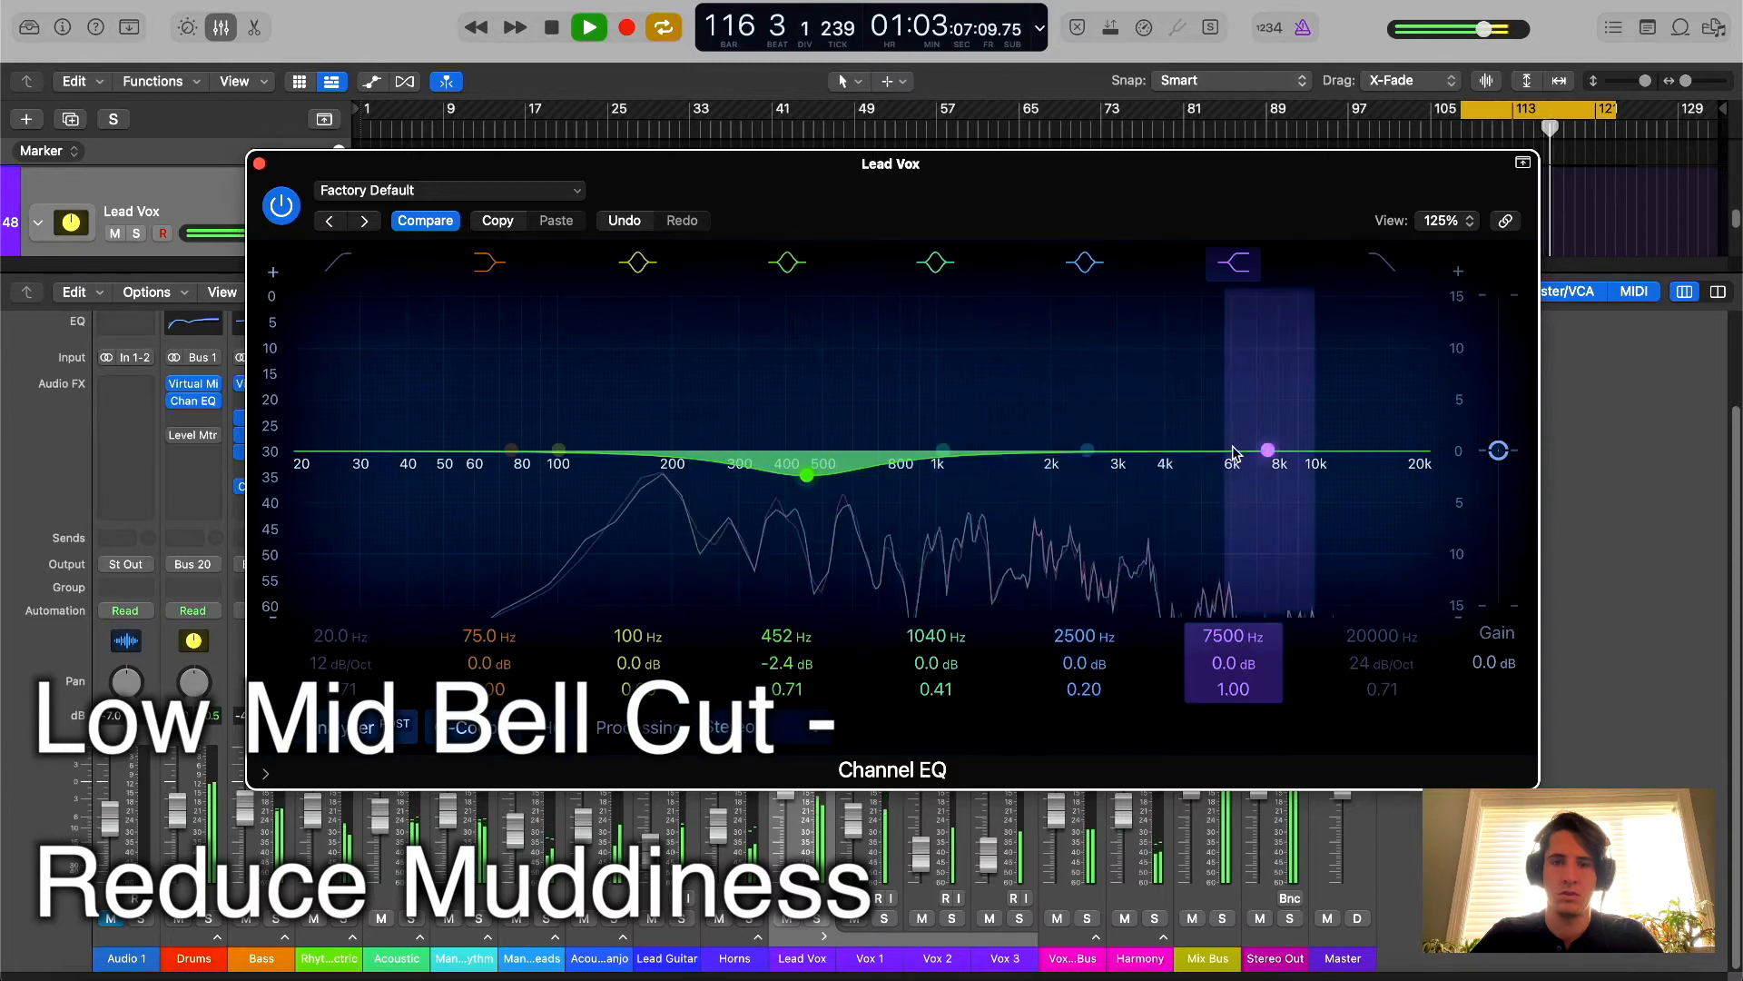
- Cut the upper-mid bell by 1.1 dB at 3700 Hz with Q 1.00, and boost the mid bell by 2.5 dB at 1250 Hz with Q 0.54
left_click_drag(1110, 451, 1156, 487)
left_click(936, 452)
left_click_drag(933, 453, 975, 431)
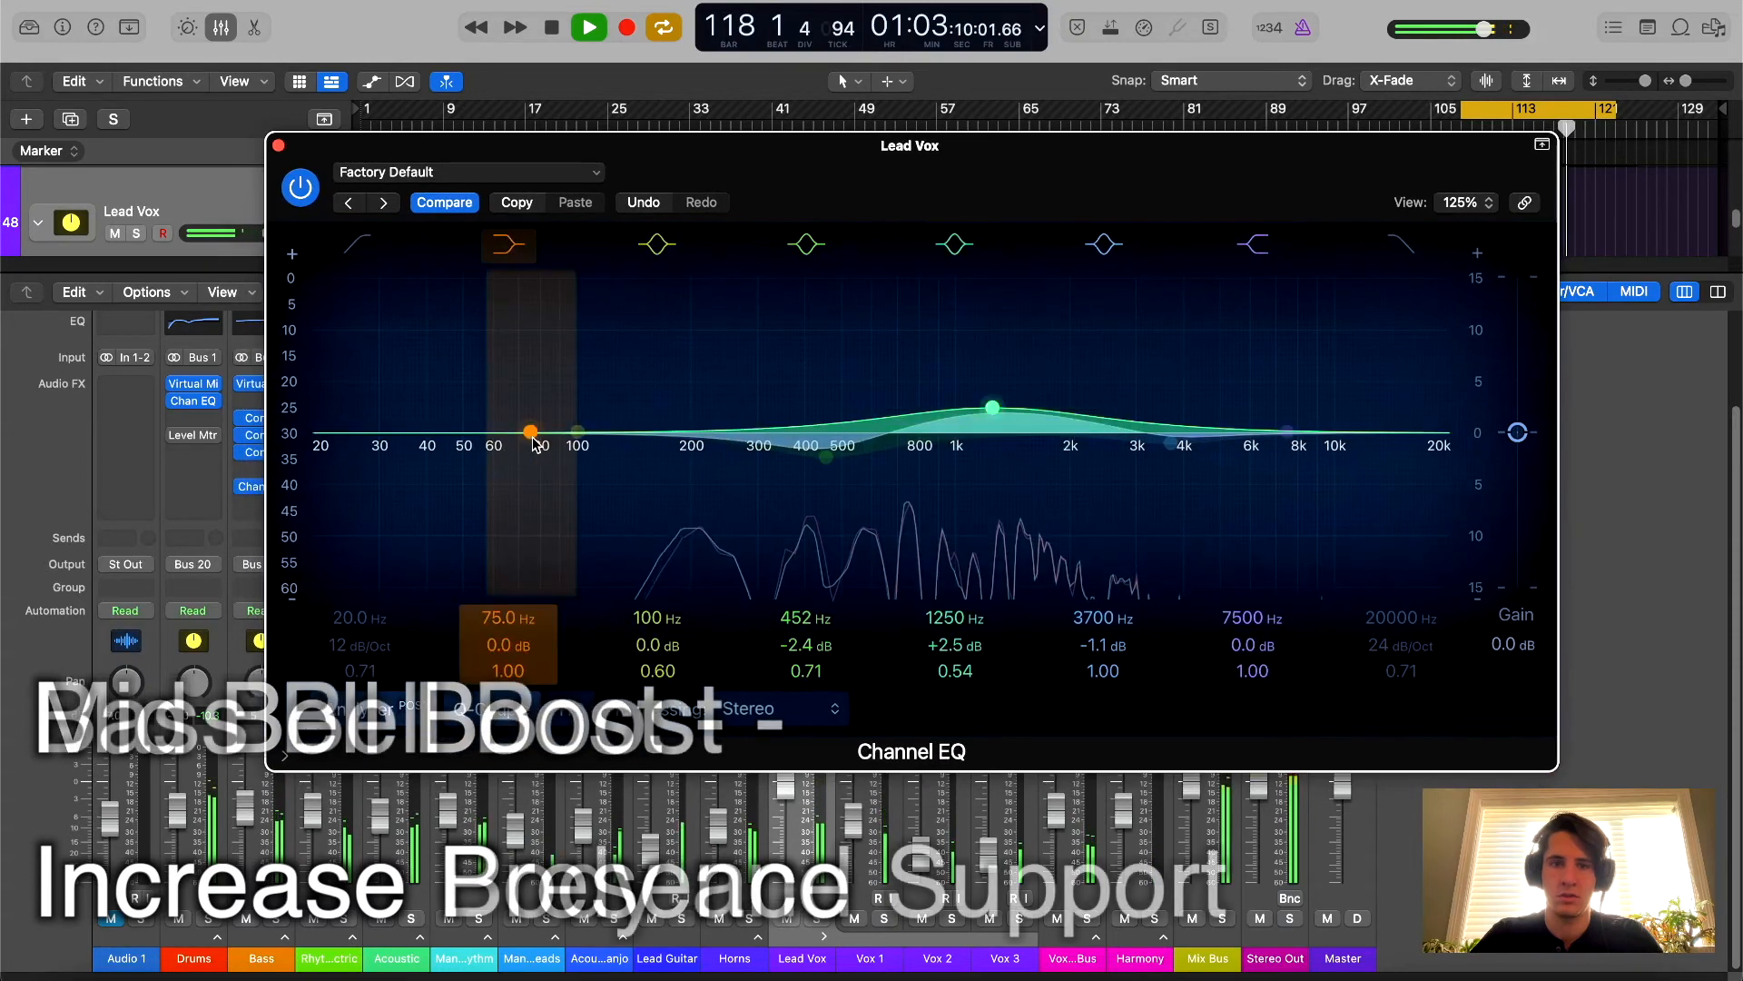
- Boost the bass bell of the lead vocal's Channel EQ by 0.8 dB at 179 Hz
left_click_drag(577, 432, 672, 426)
left_click_drag(1073, 169, 1056, 172)
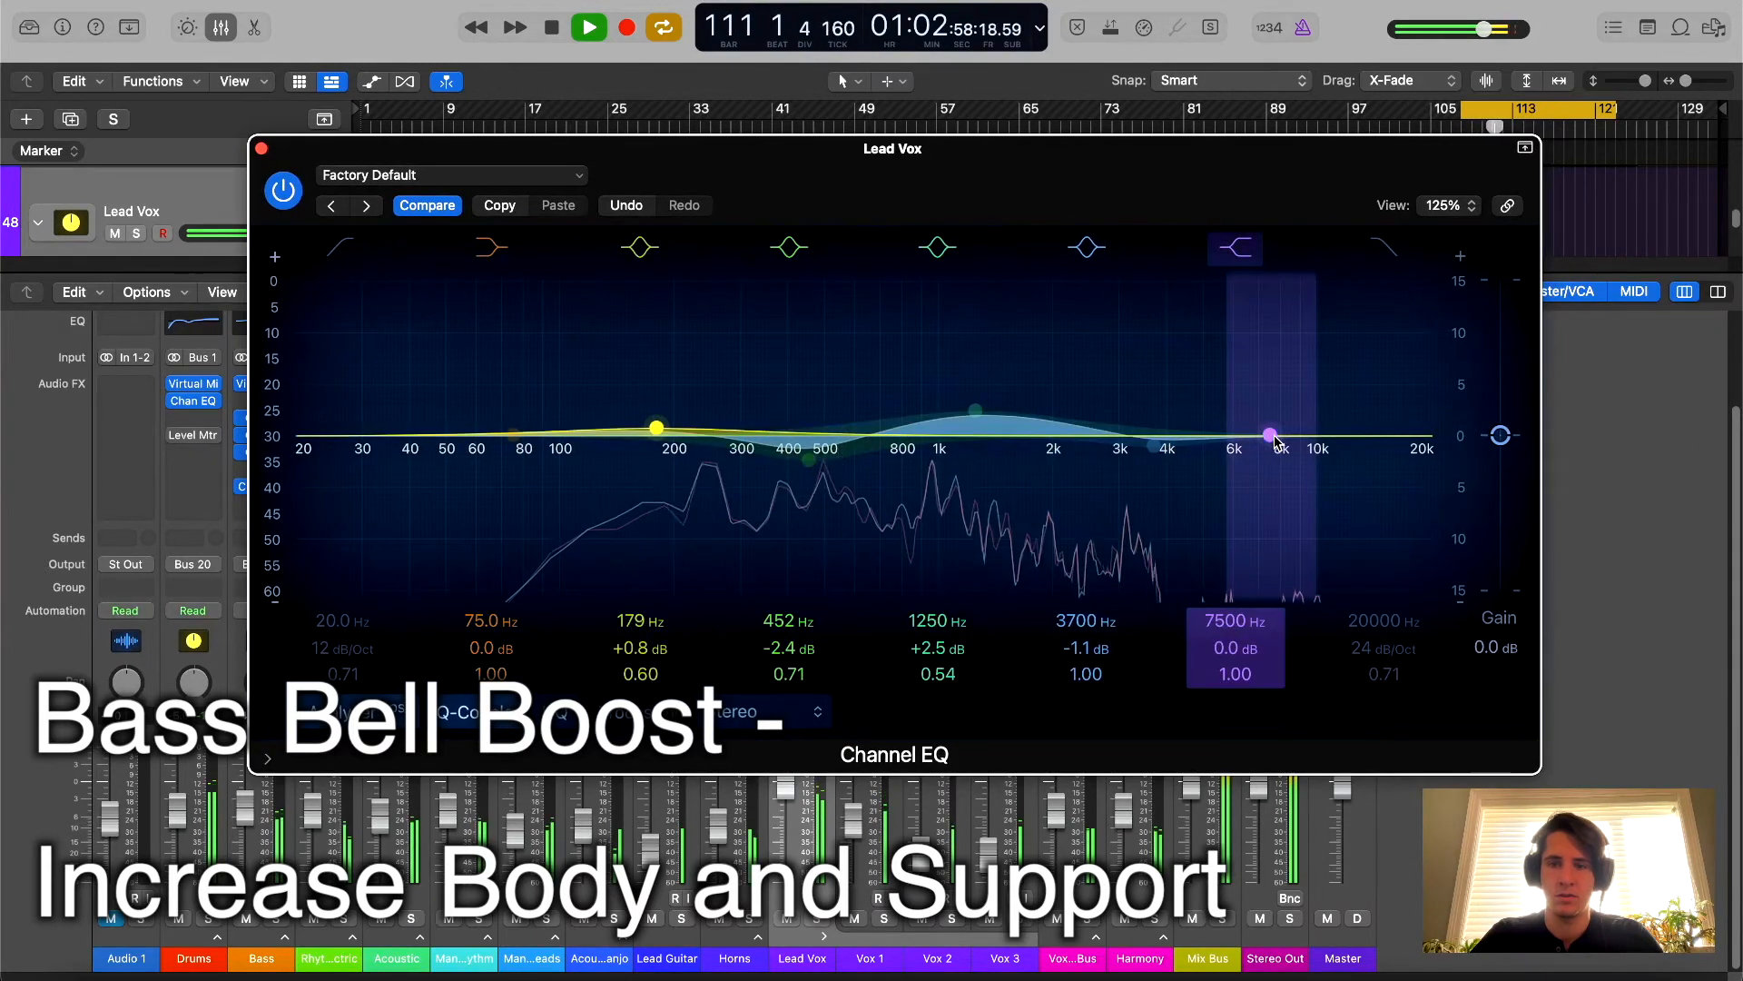
left_click_drag(1195, 210, 1194, 217)
- Fine-tune the mid bell to 1240 Hz, +2.4 dB and the upper-mid bell to 3720 Hz, -1.9 dB, Q 1.90 while listening
left_click_drag(969, 418, 969, 420)
left_click_drag(1167, 478, 1142, 488)
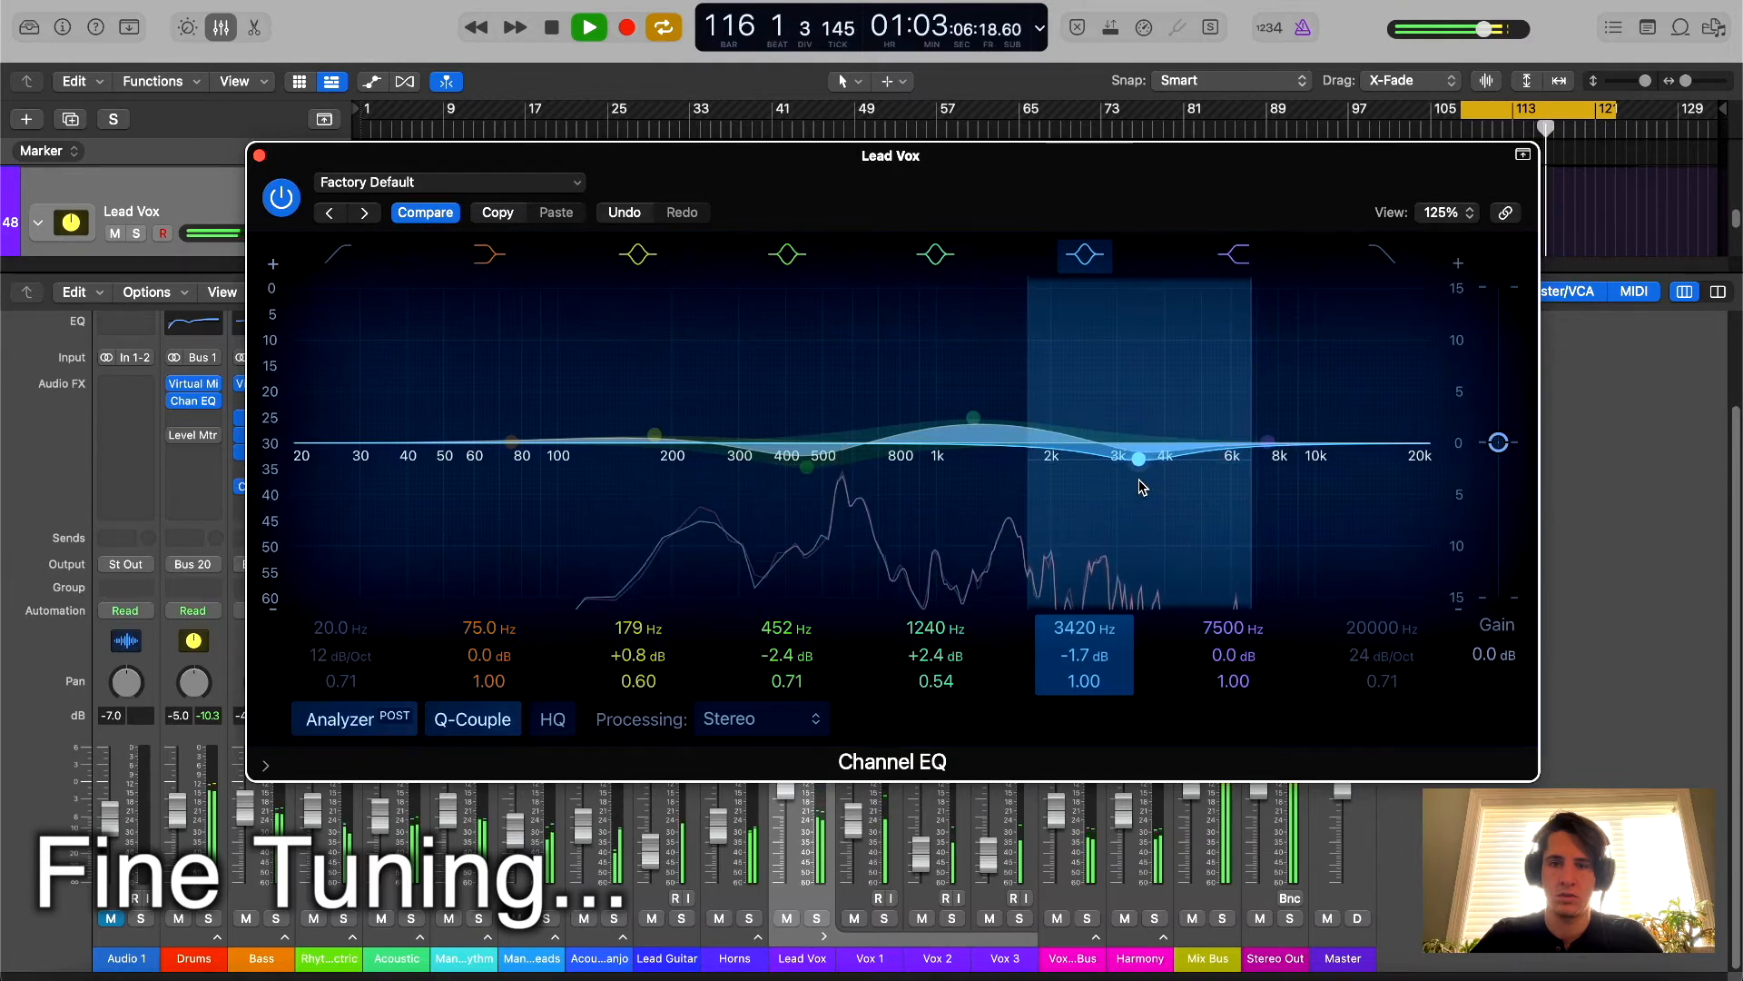
scroll(1143, 465, "up", 5)
scroll(1148, 471, "down", 3)
mouse_move(1146, 466)
left_mouse_down()
mouse_move(1135, 478)
mouse_move(1137, 352)
mouse_move(1148, 470)
left_mouse_up()
left_click_drag(992, 163, 980, 185)
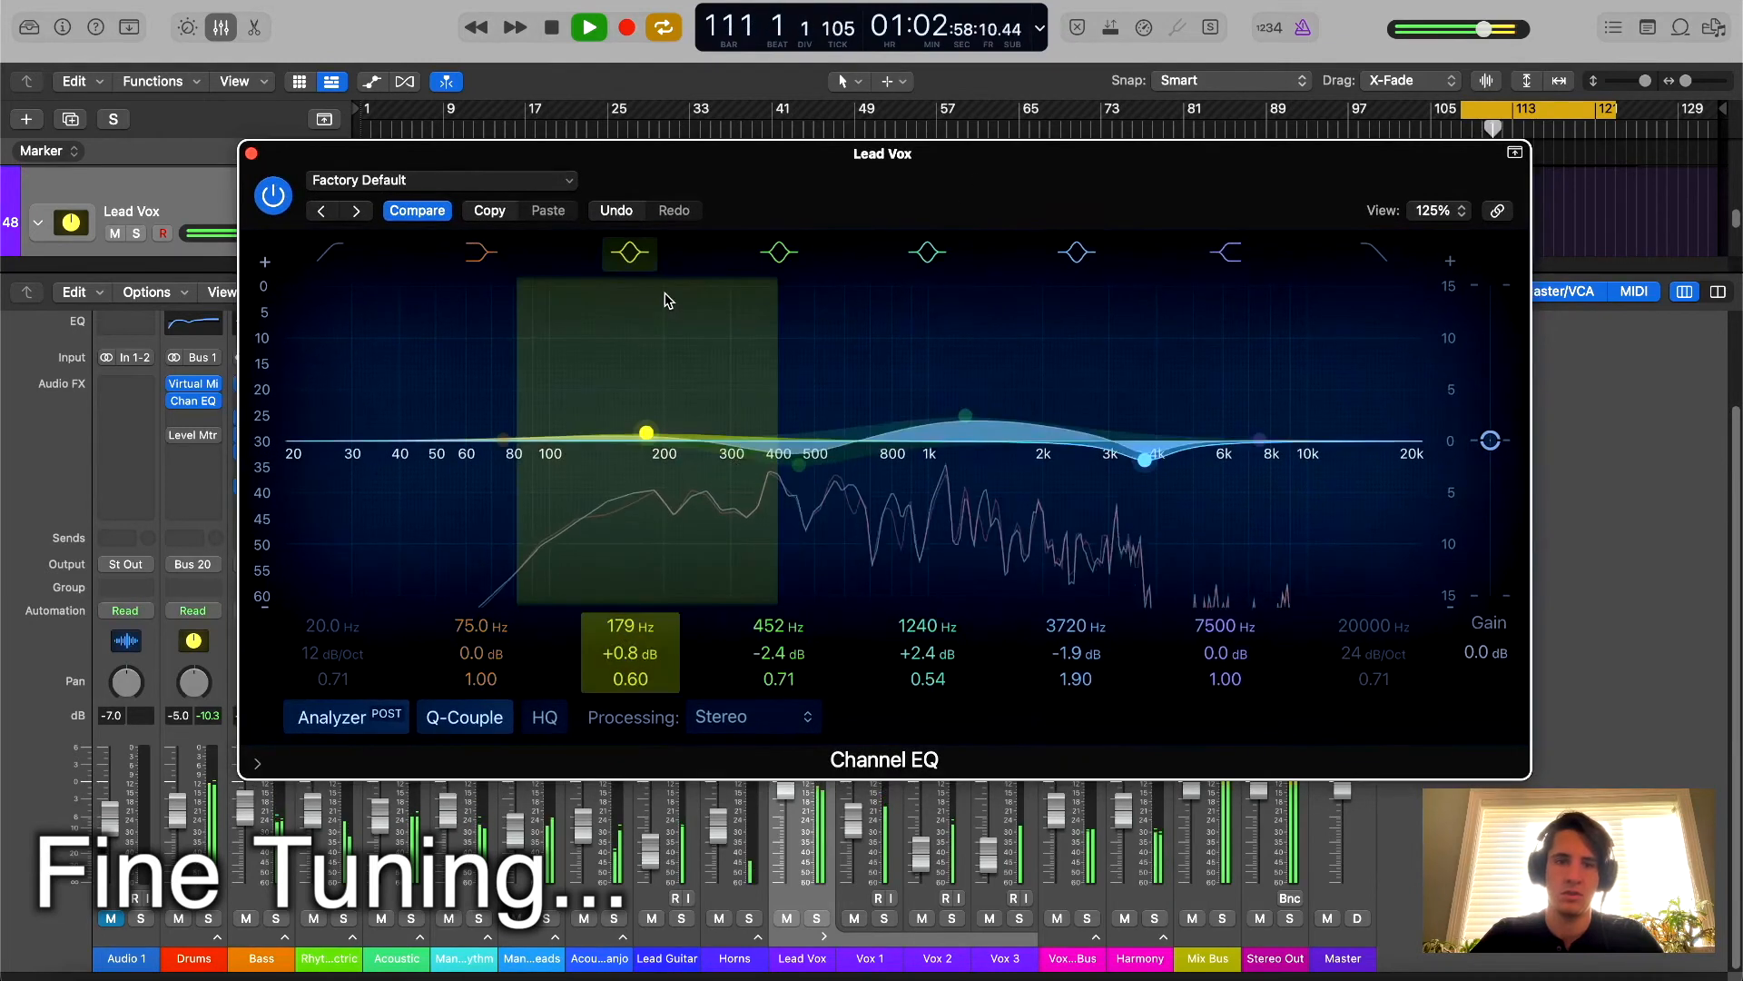
mouse_move(977, 191)
left_mouse_down()
mouse_move(992, 230)
mouse_move(995, 196)
left_mouse_up()
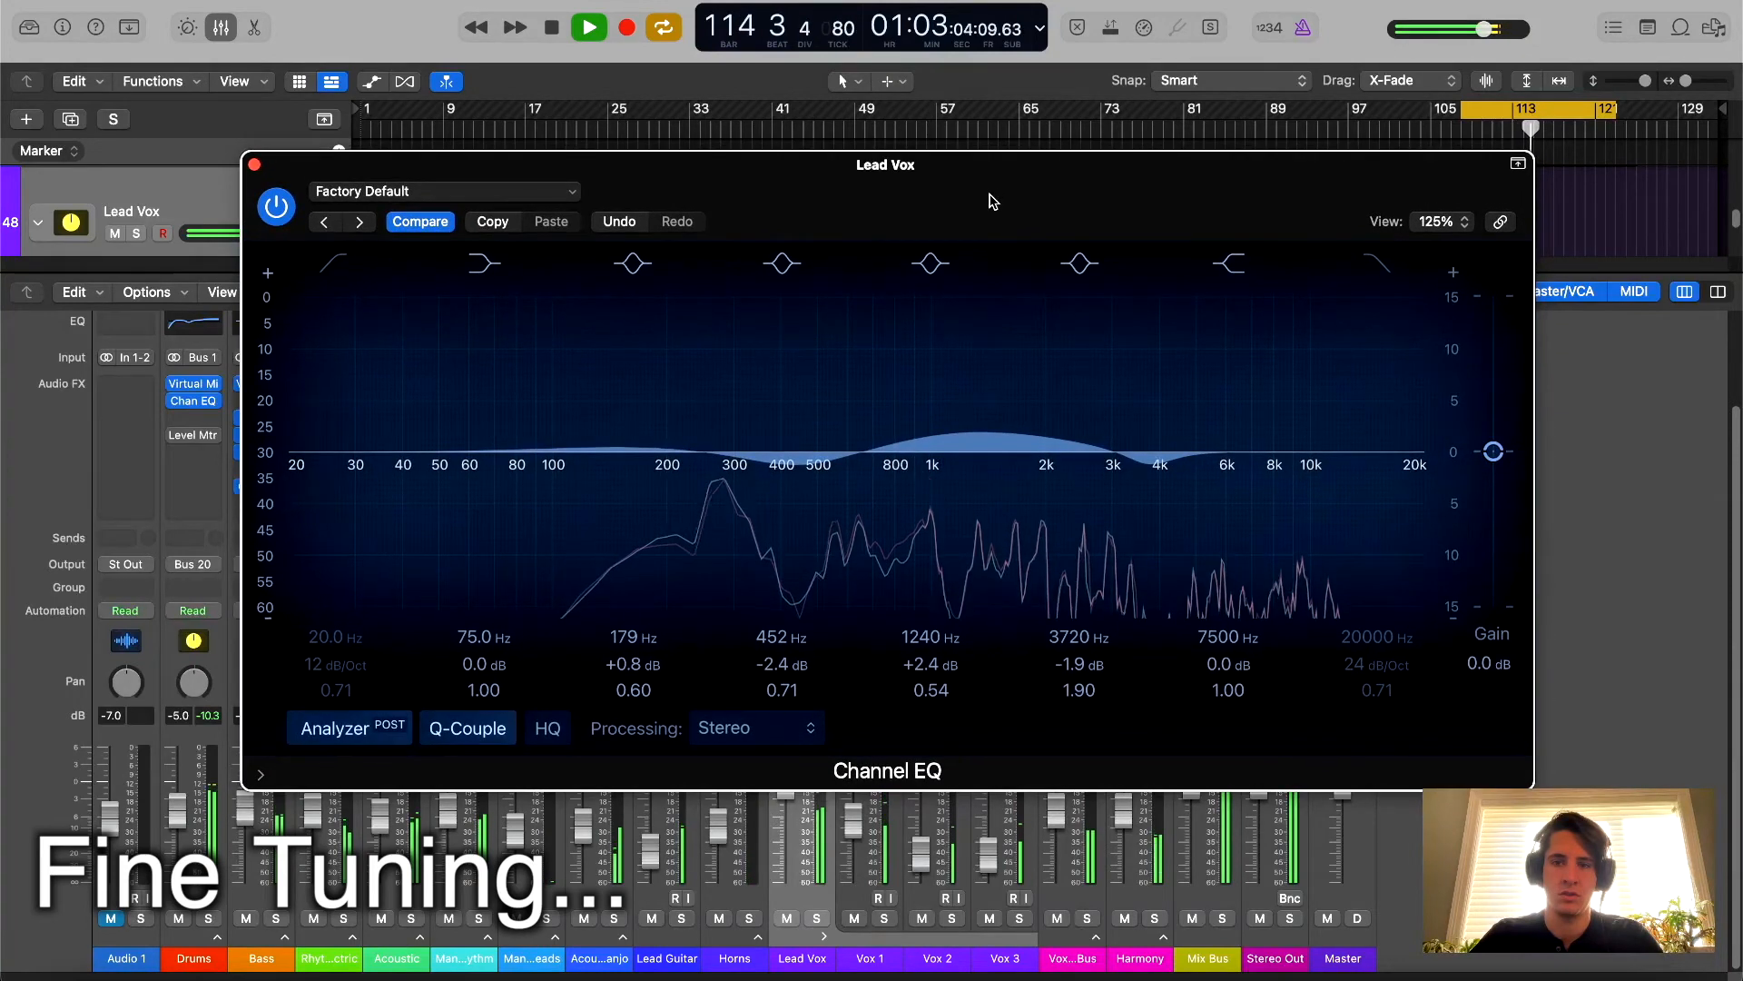
left_click_drag(990, 208, 969, 214)
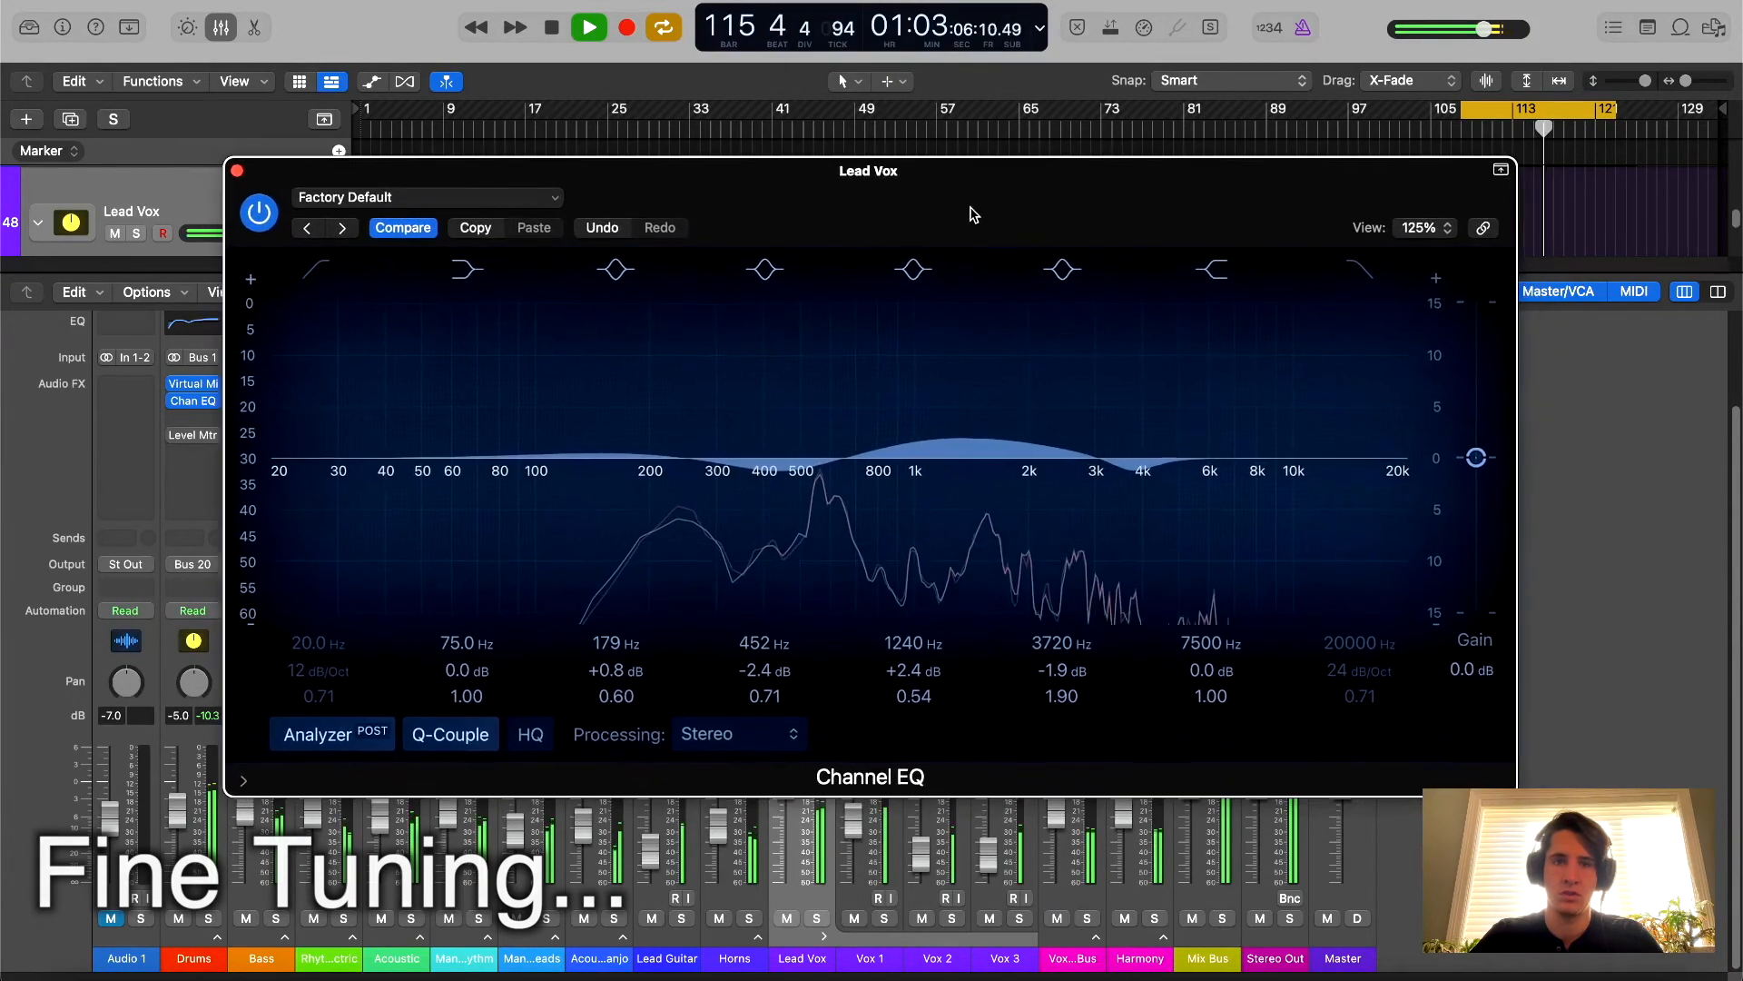
key("space")
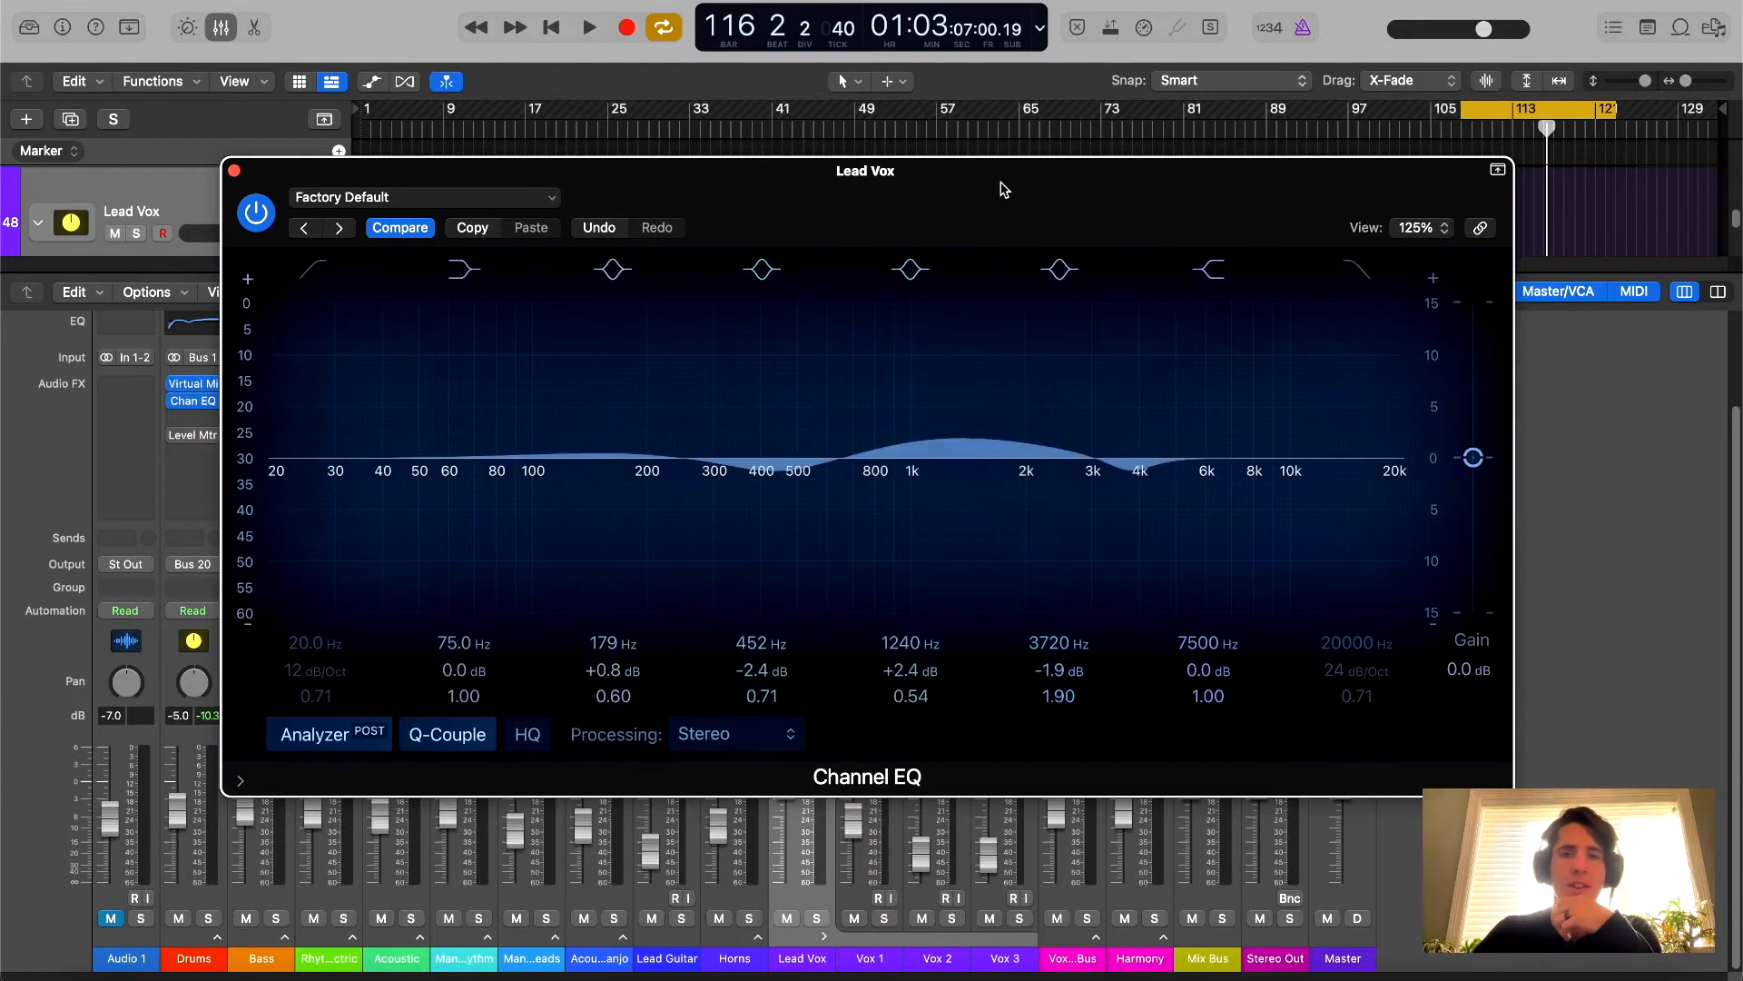
- Insert a Level Meter after the Channel EQ on the Lead Vox channel and set it to RMS
left_click_drag(1003, 183, 985, 188)
left_click_drag(1008, 125, 985, 3)
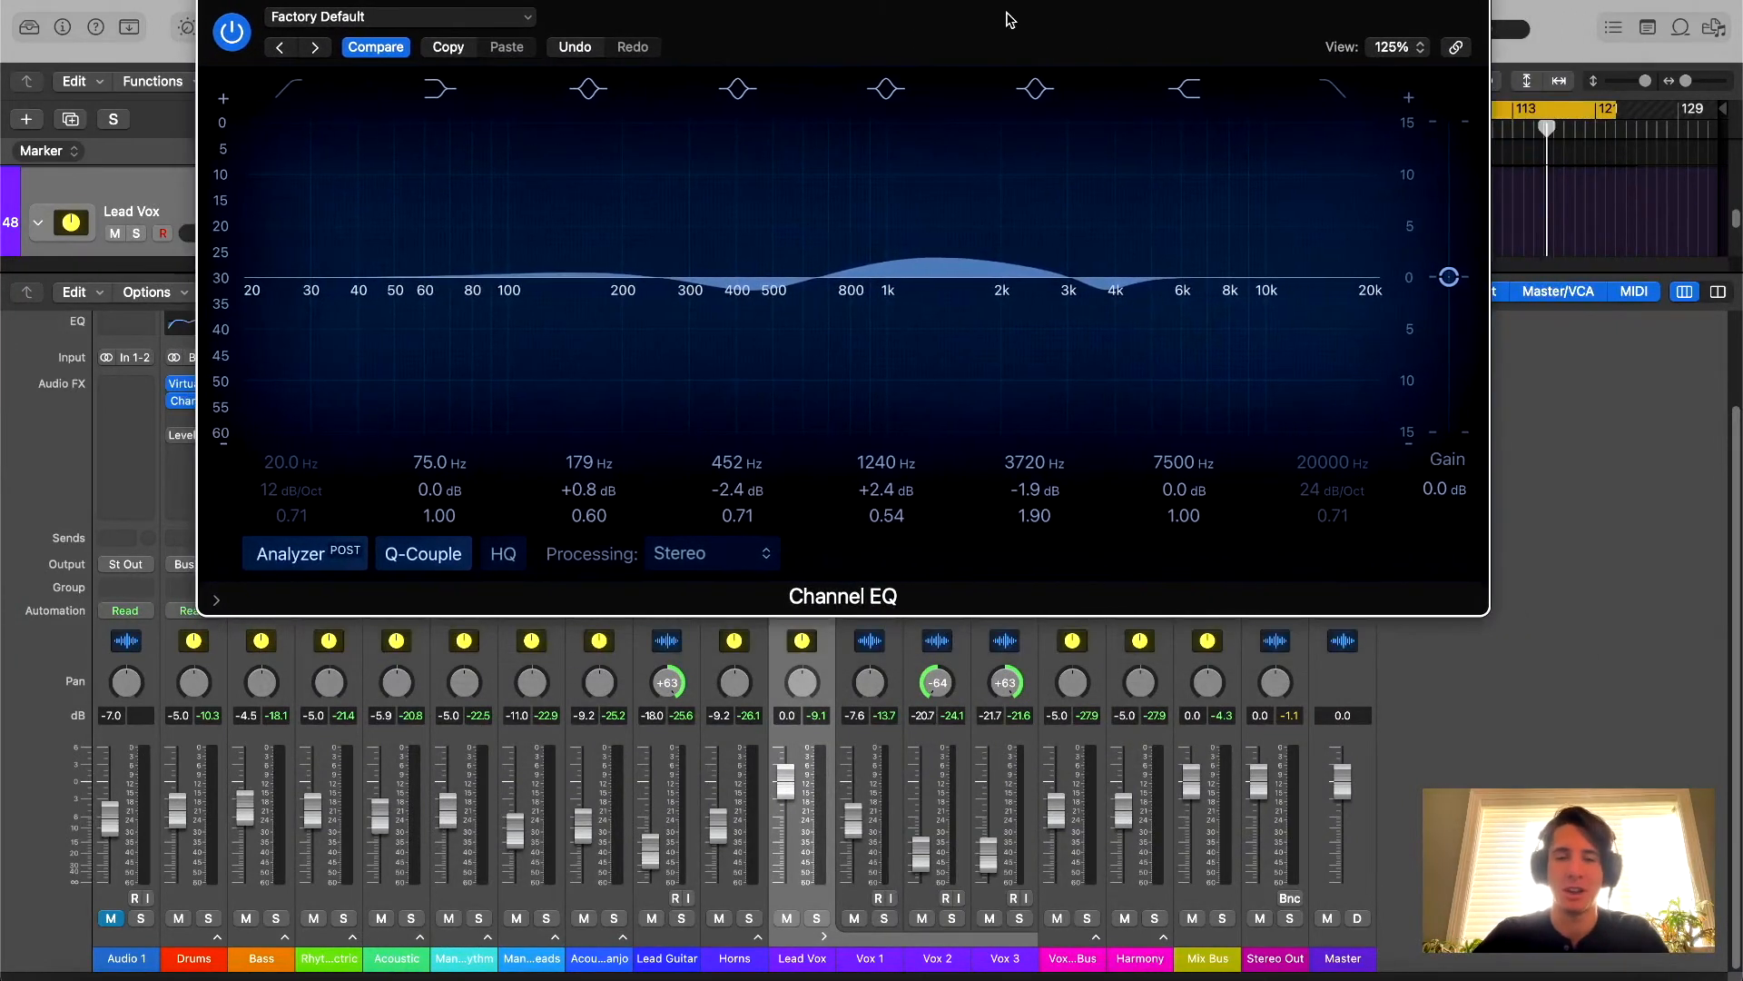
left_click_drag(878, 28, 1034, 715)
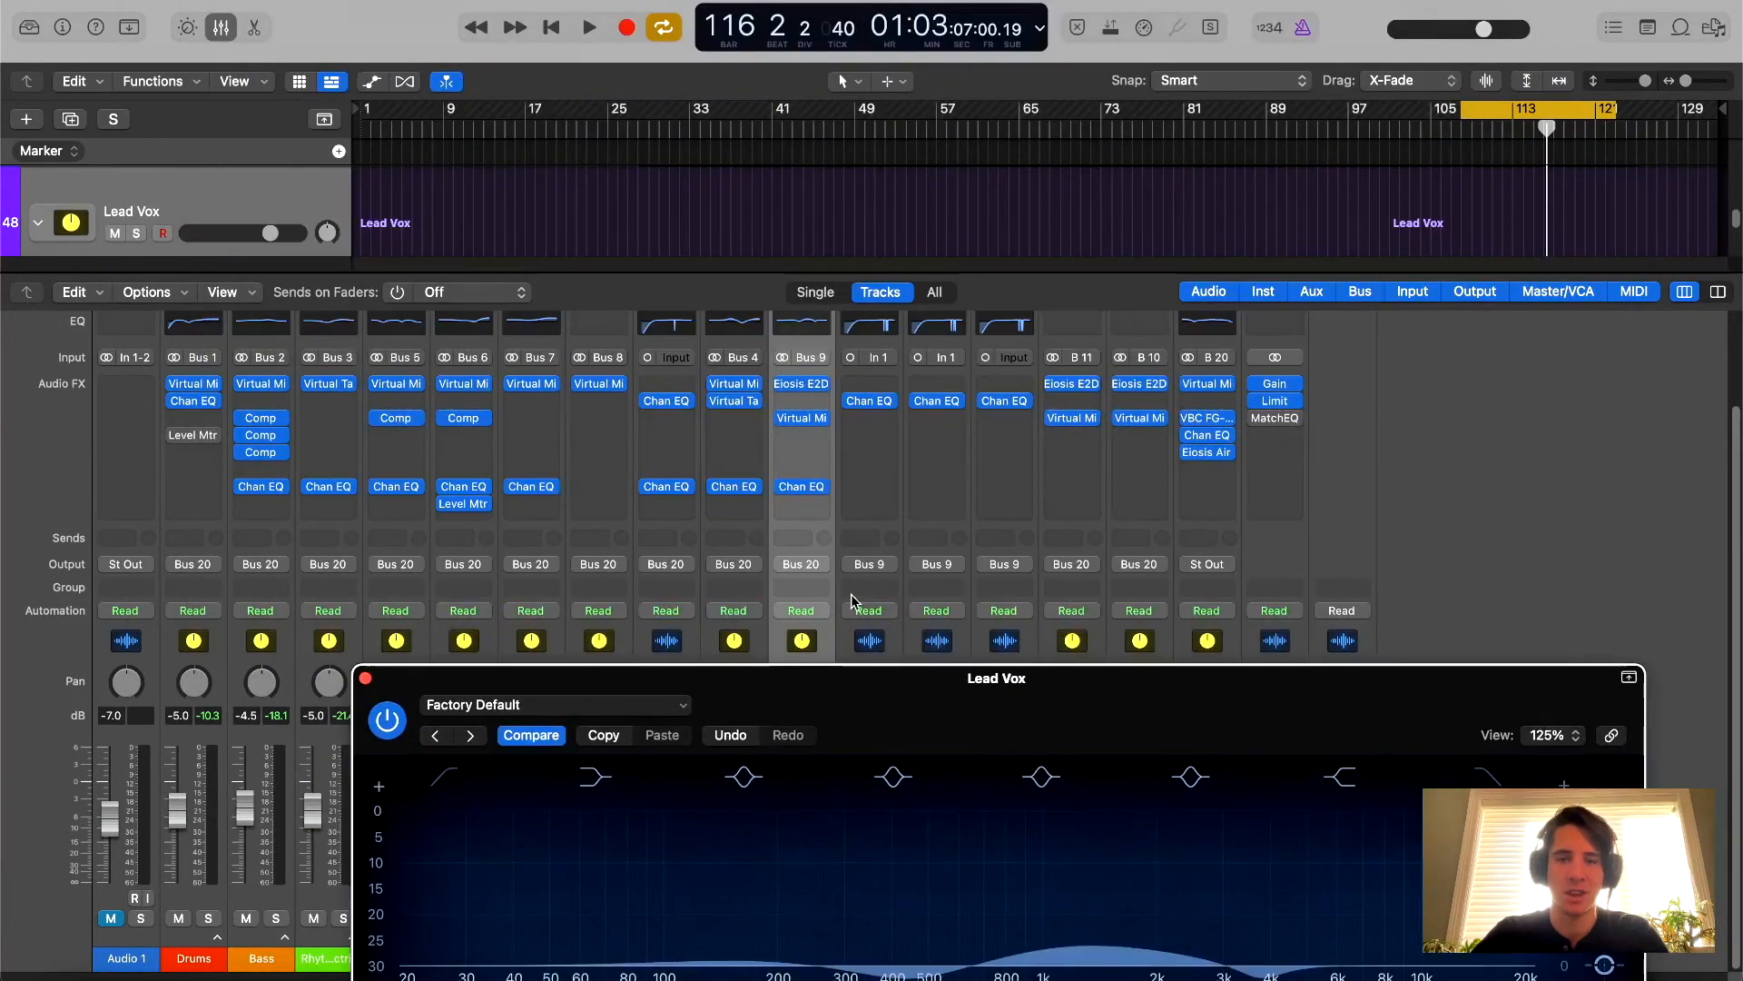
left_click(800, 506)
mouse_move(857, 825)
left_click(999, 865)
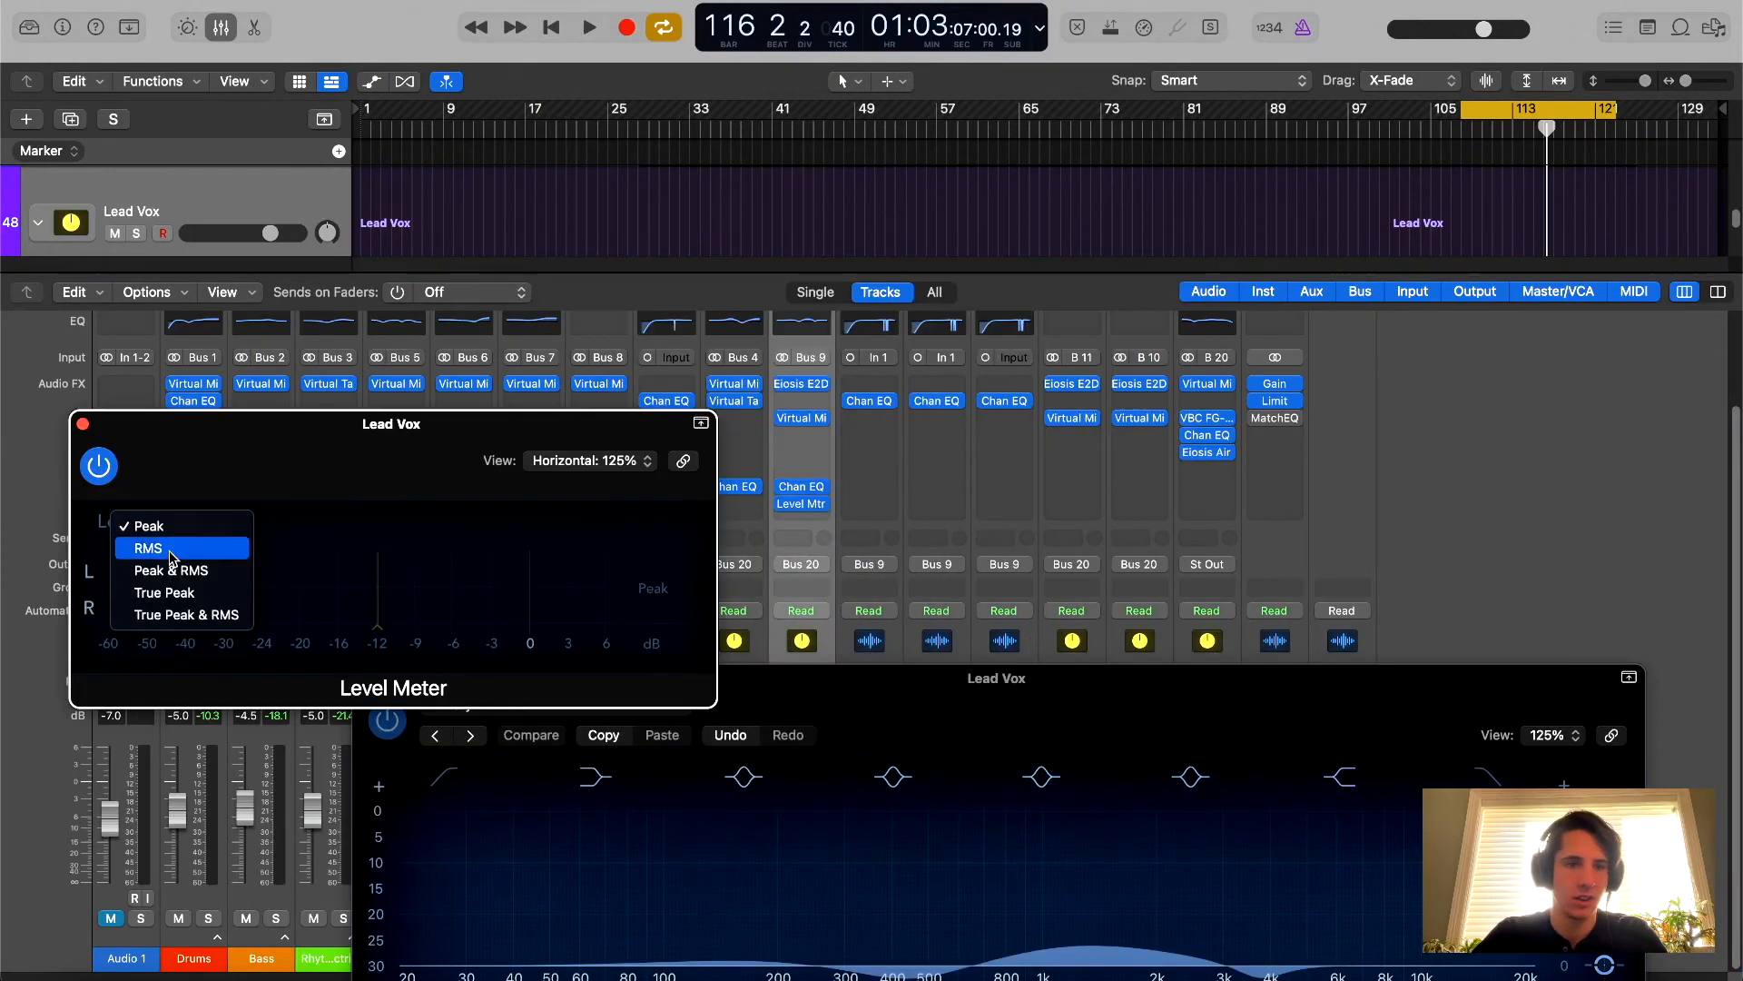
left_click(178, 554)
- Check the lead vocal's RMS level with the Level Meter placed beneath the Channel EQ, and close the meter window
left_click_drag(1101, 692, 1167, 4)
left_click_drag(300, 441, 647, 648)
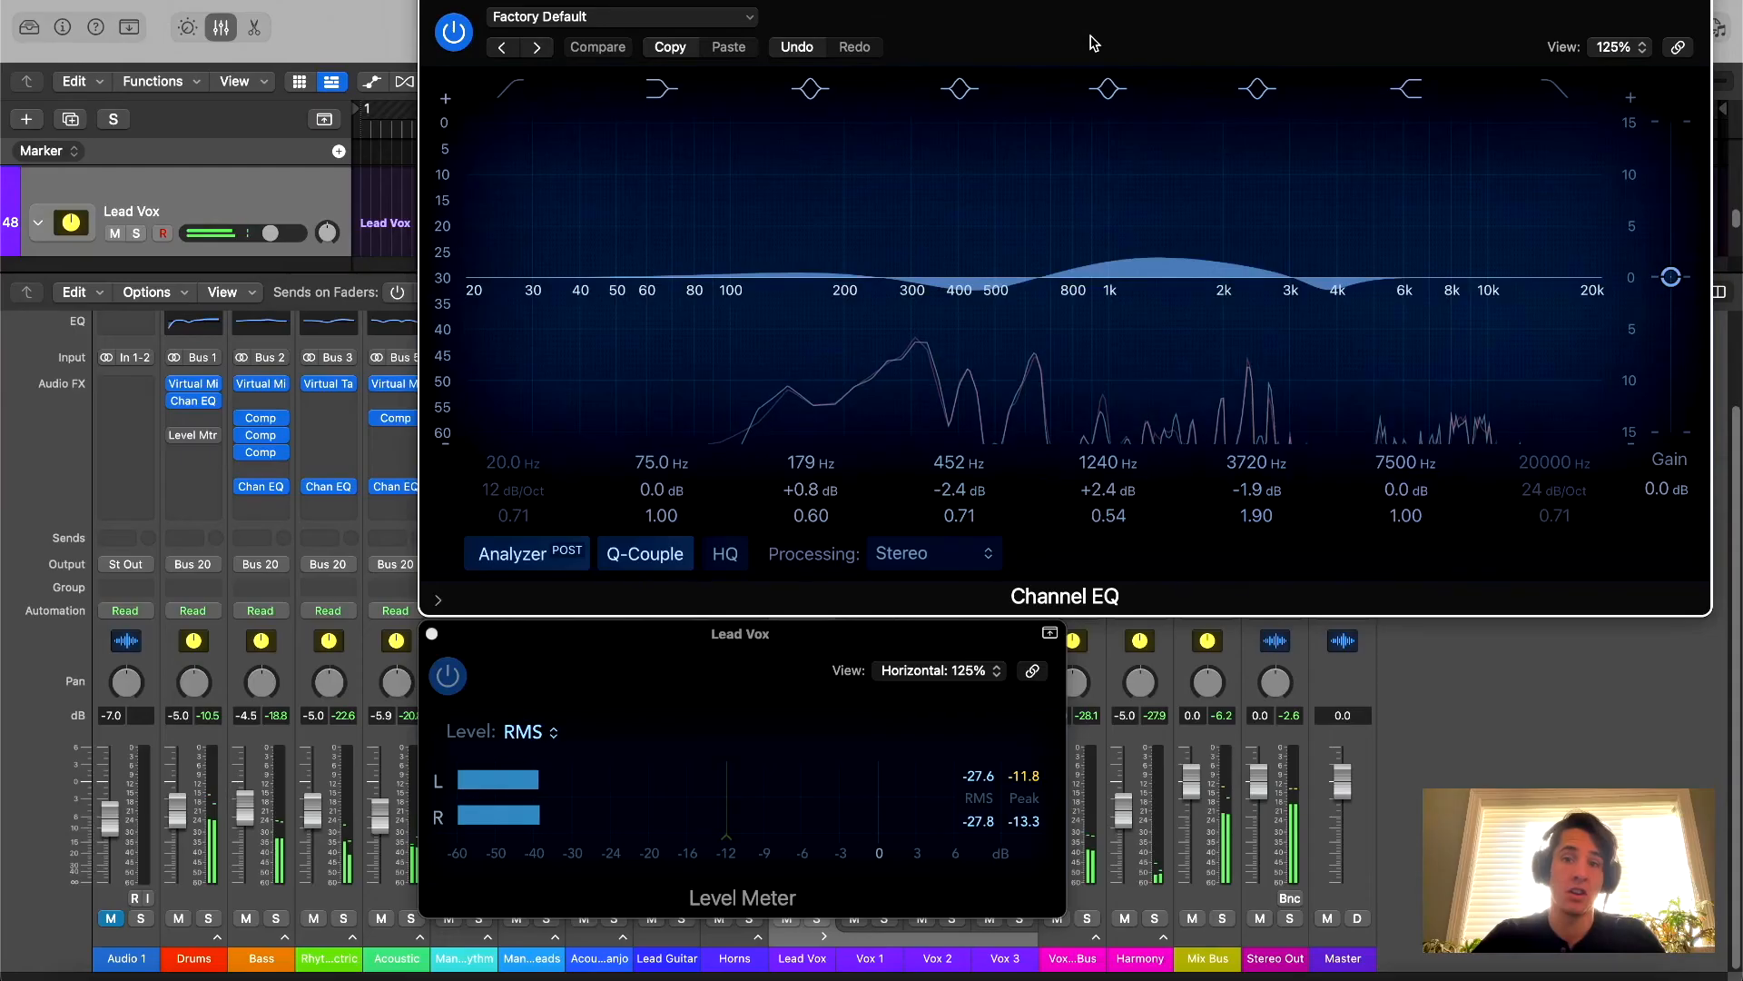
left_click(635, 681)
left_click(431, 634)
- Play the loop and compare the mix with and without the lead vocal's Channel EQ by repeatedly bypassing it, leaving it enabled
left_click_drag(1466, 30, 960, 263)
left_click_drag(749, 215, 787, 146)
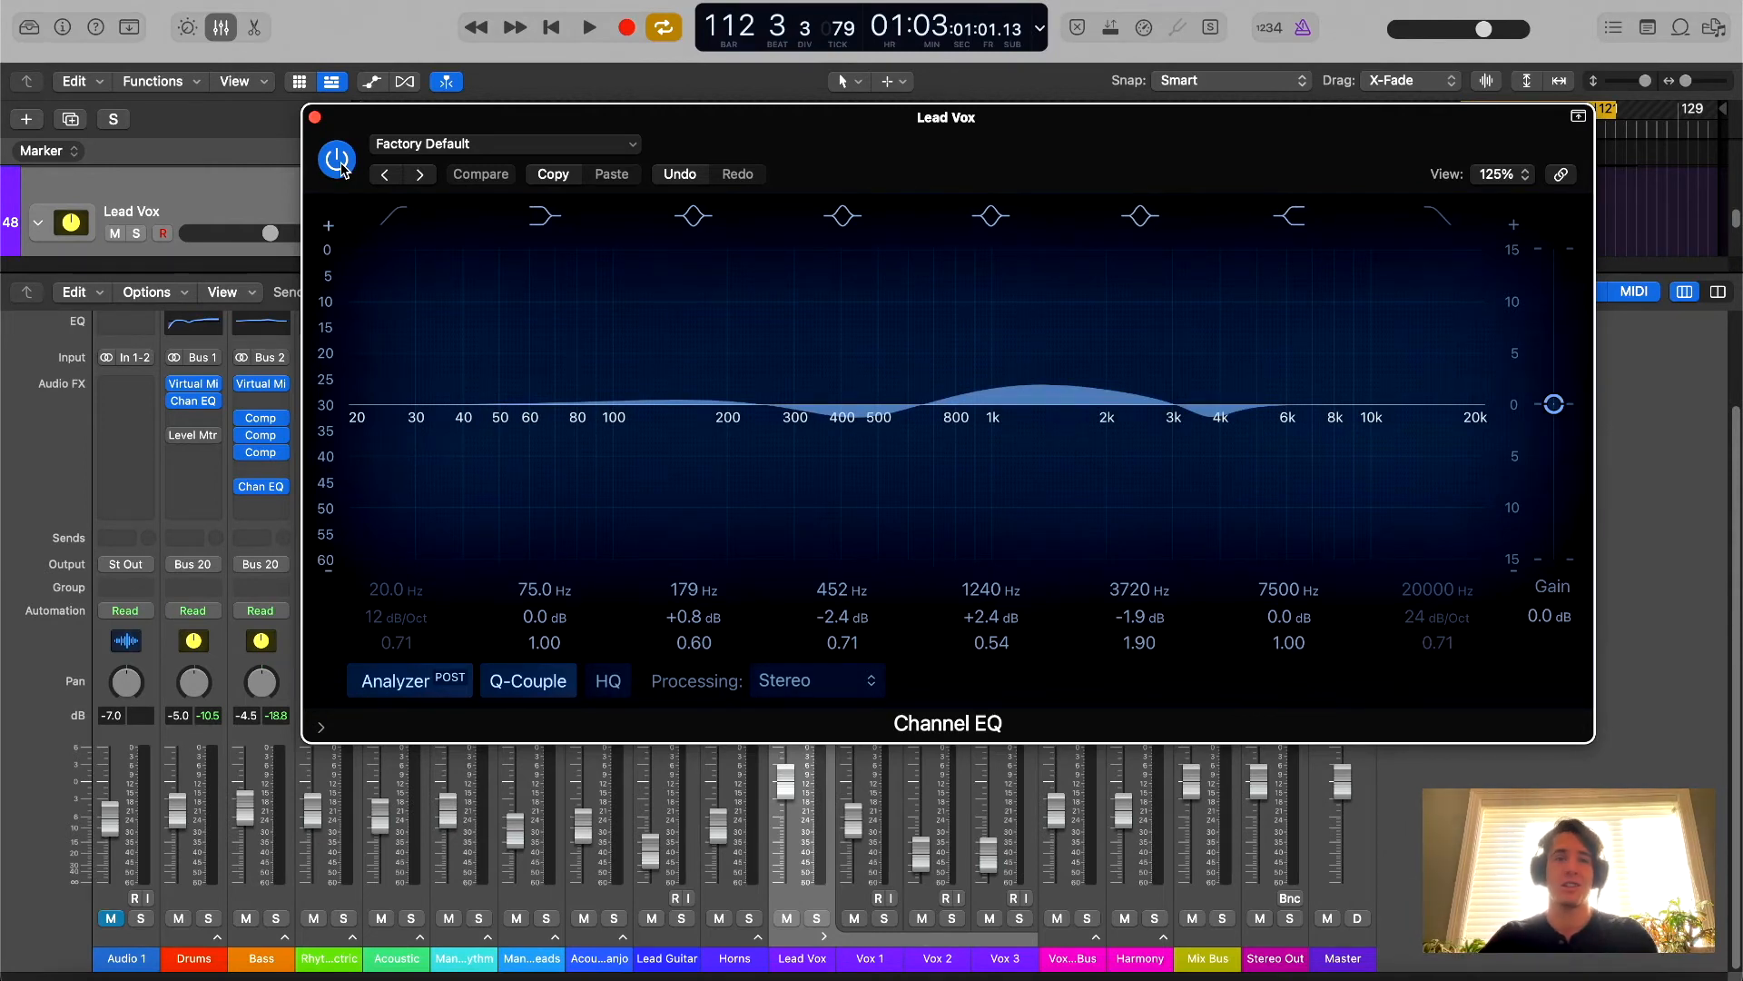
left_click_drag(1101, 139, 1109, 143)
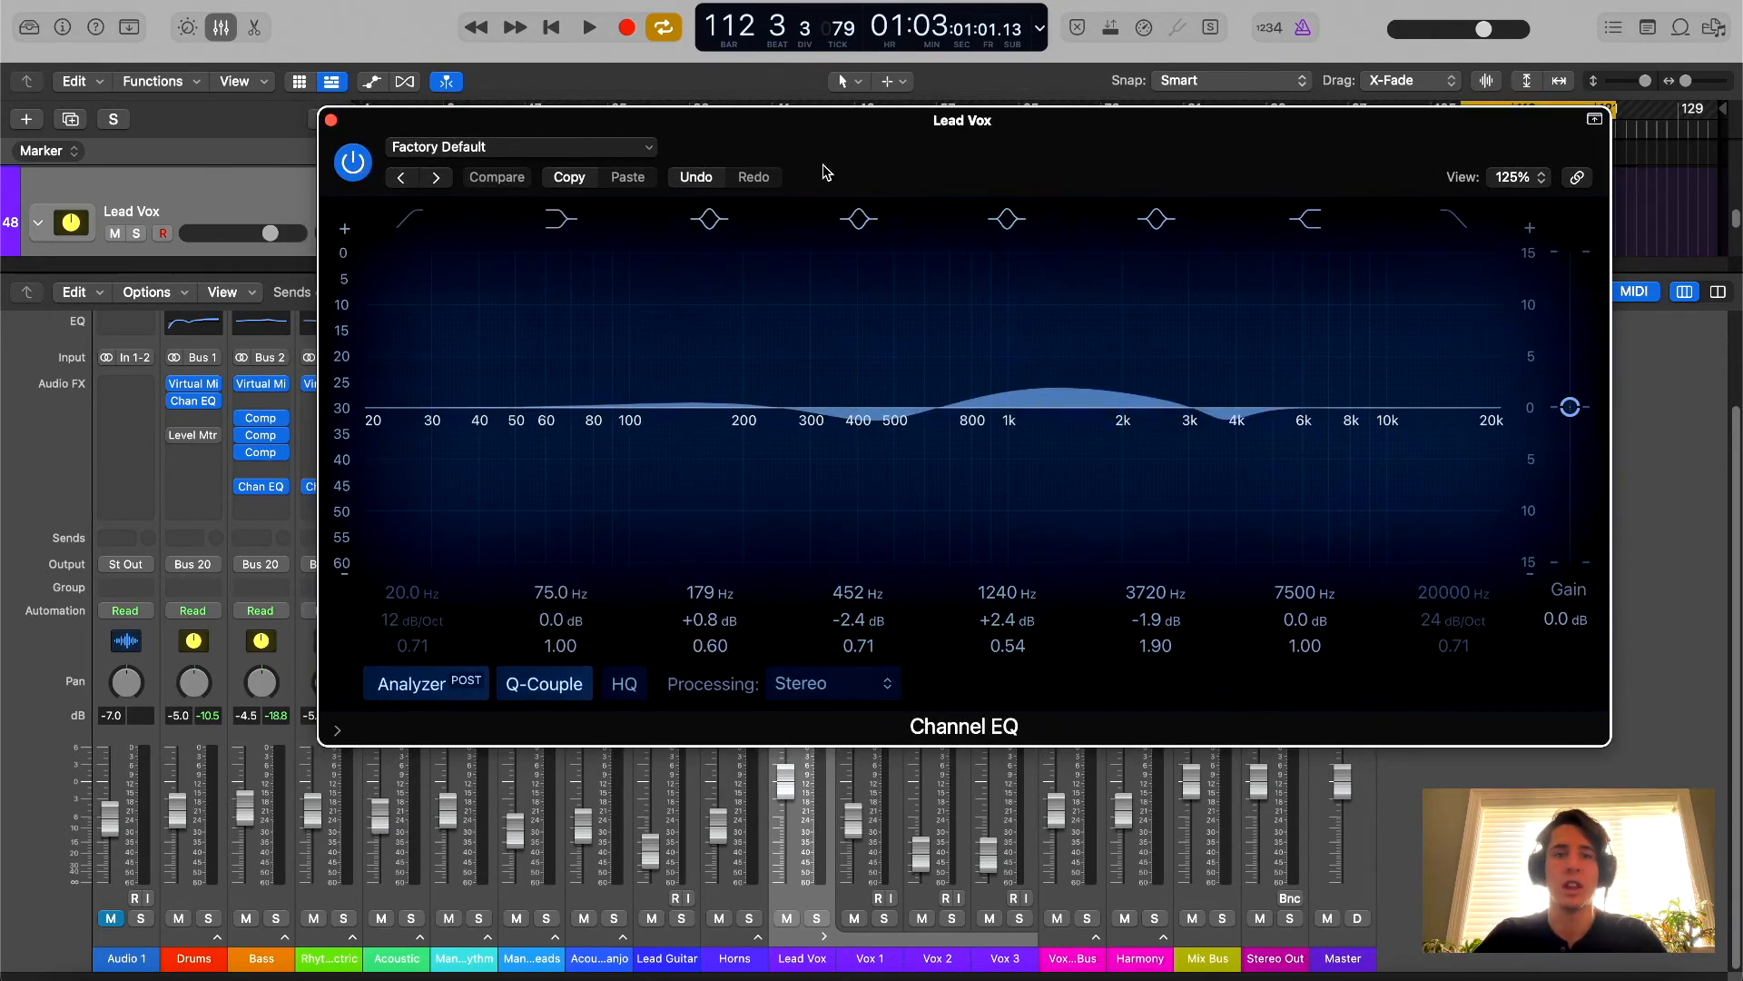
left_click_drag(848, 149, 850, 147)
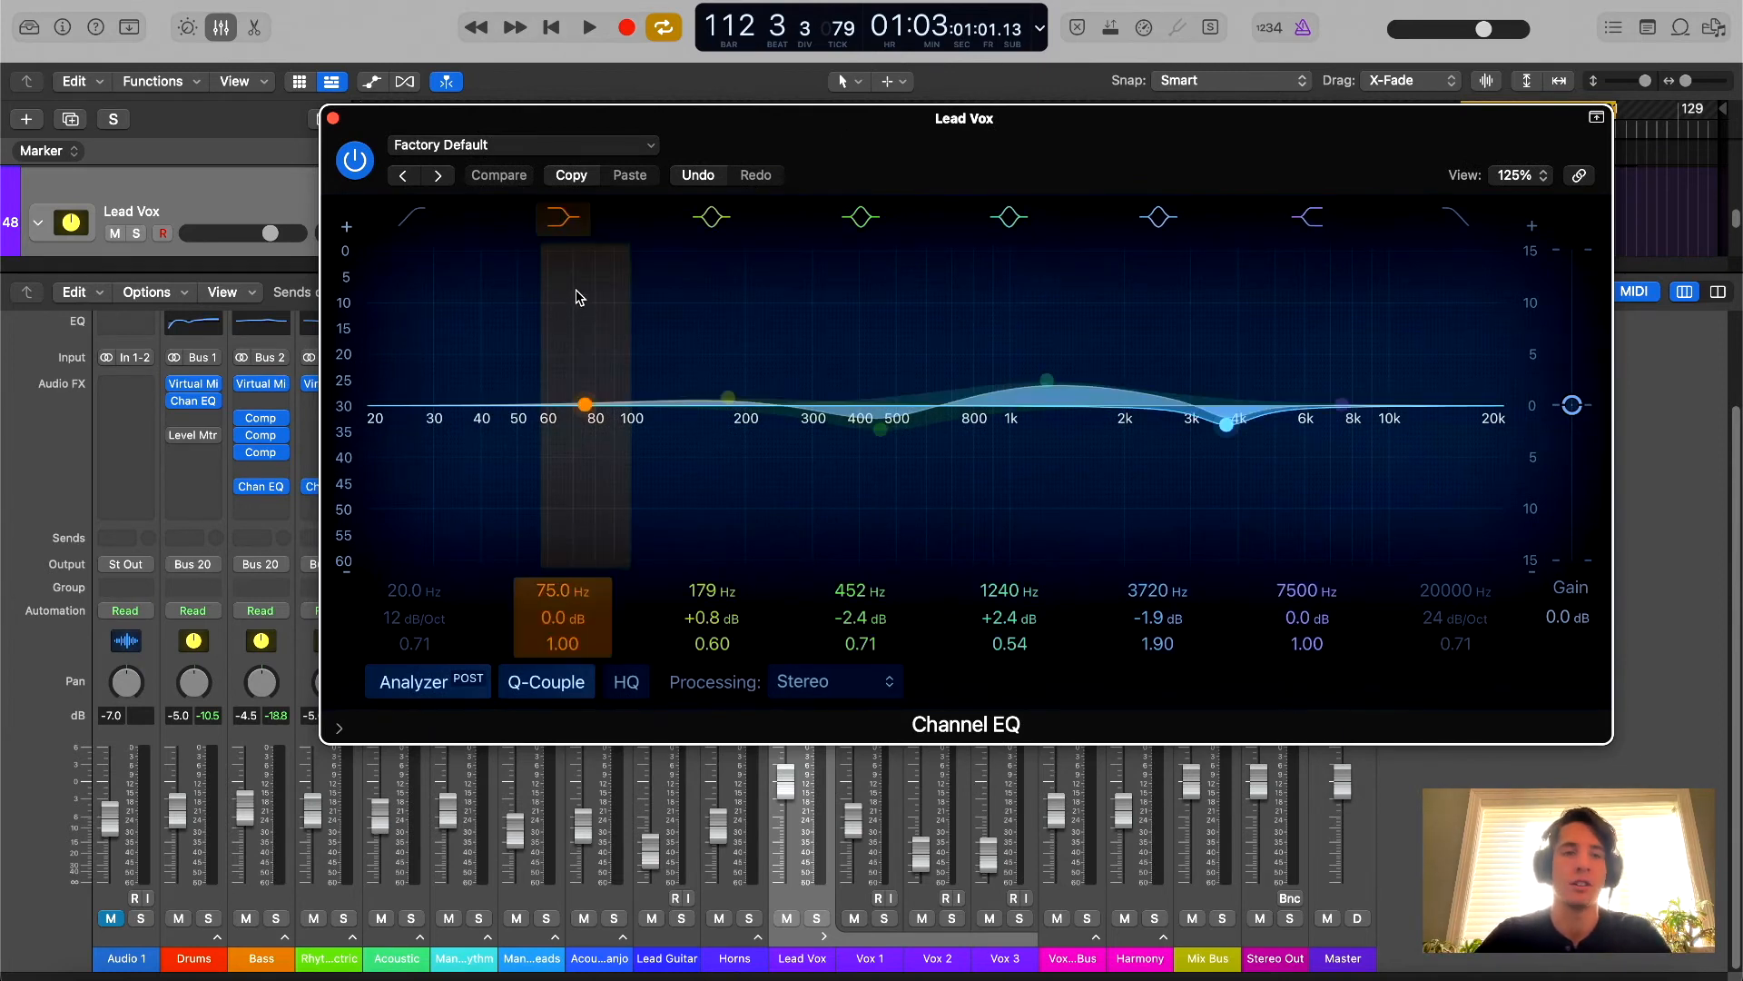
key("space")
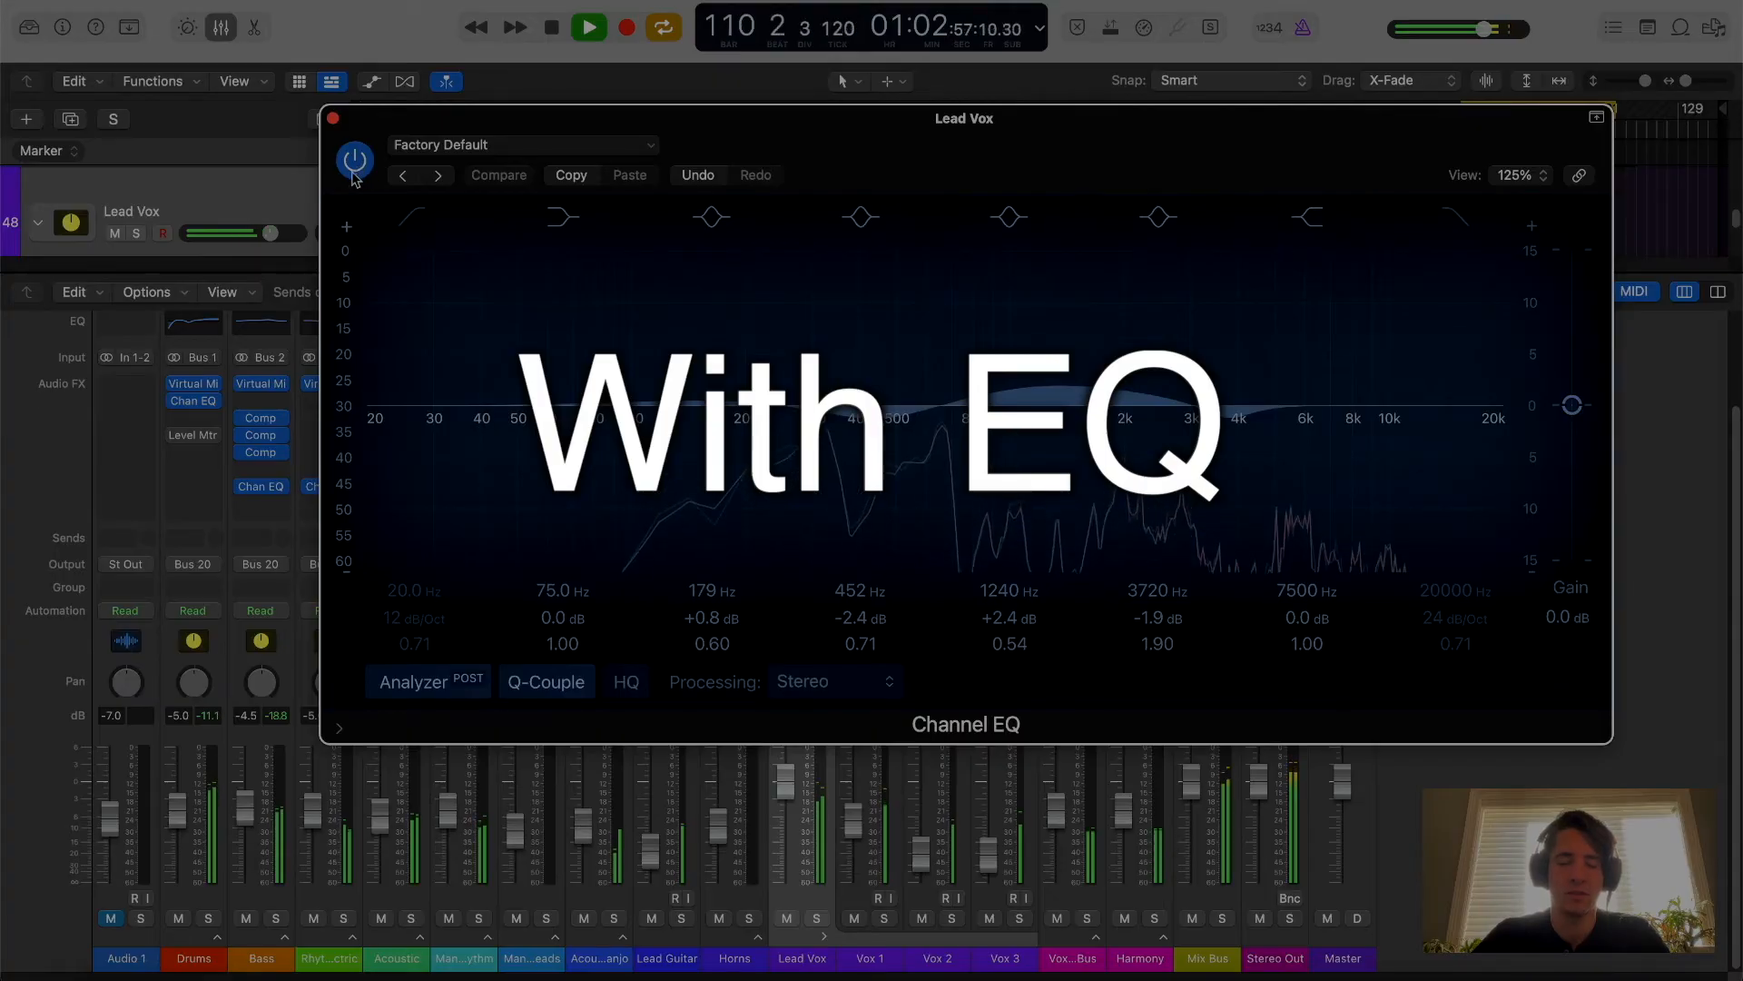
left_click(353, 173)
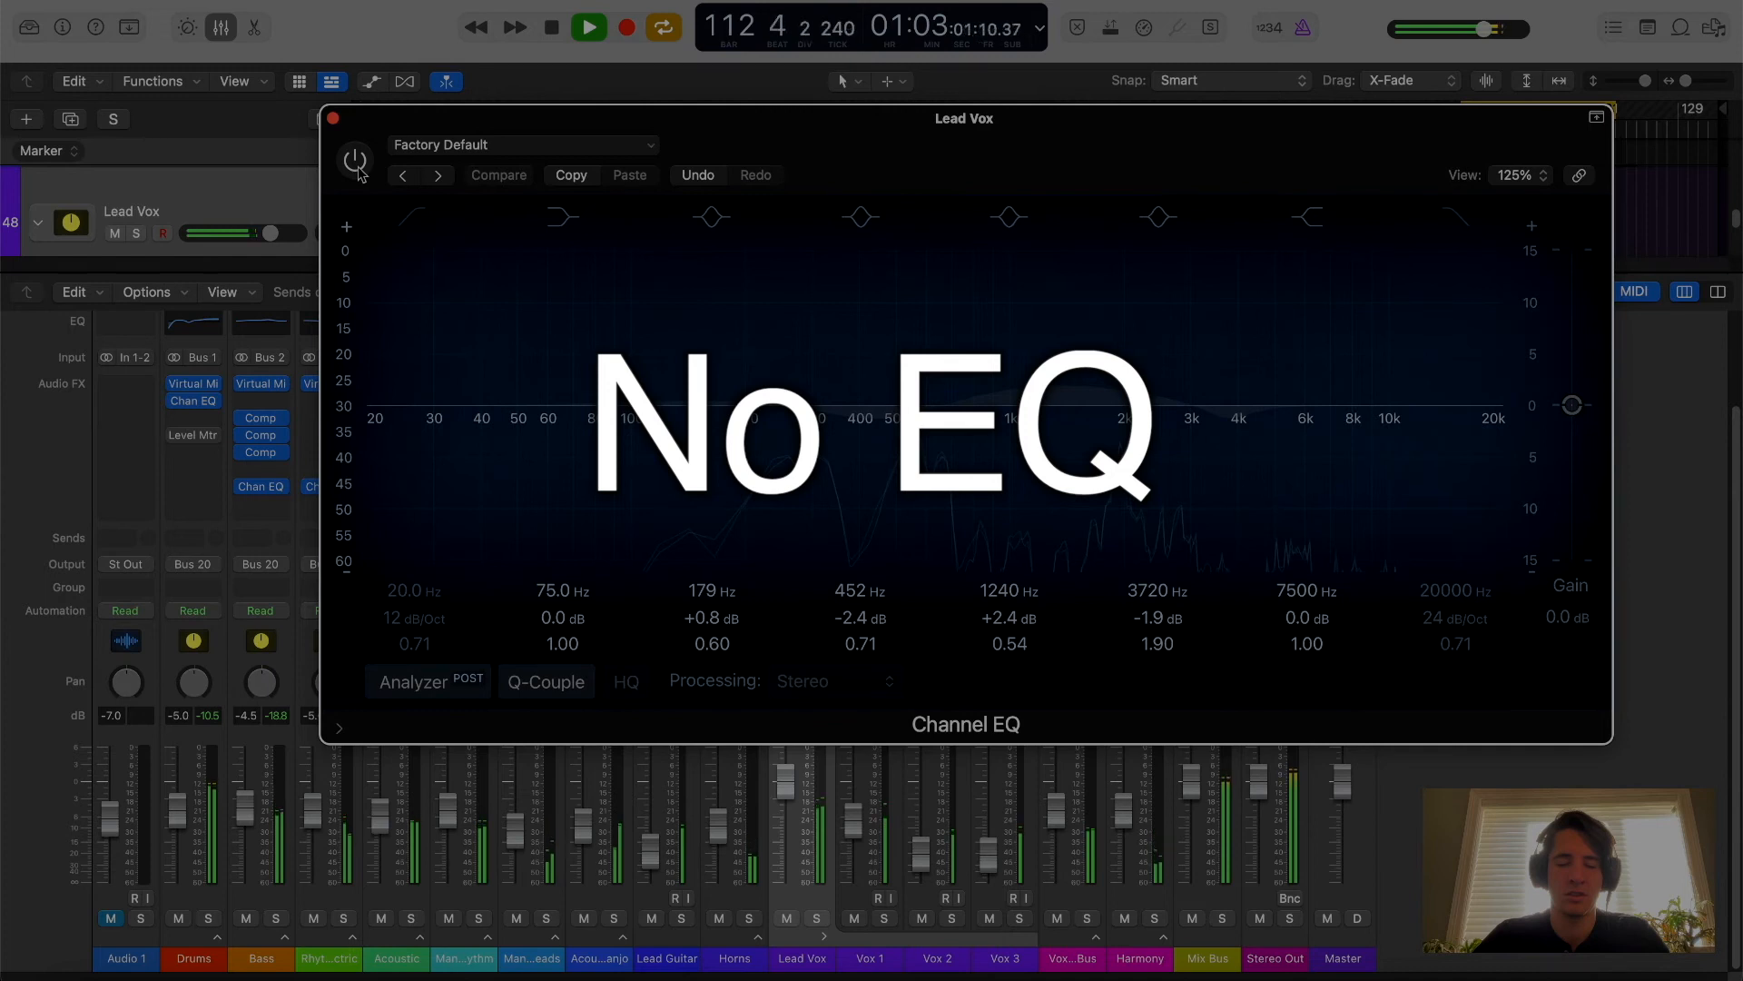
left_click(356, 164)
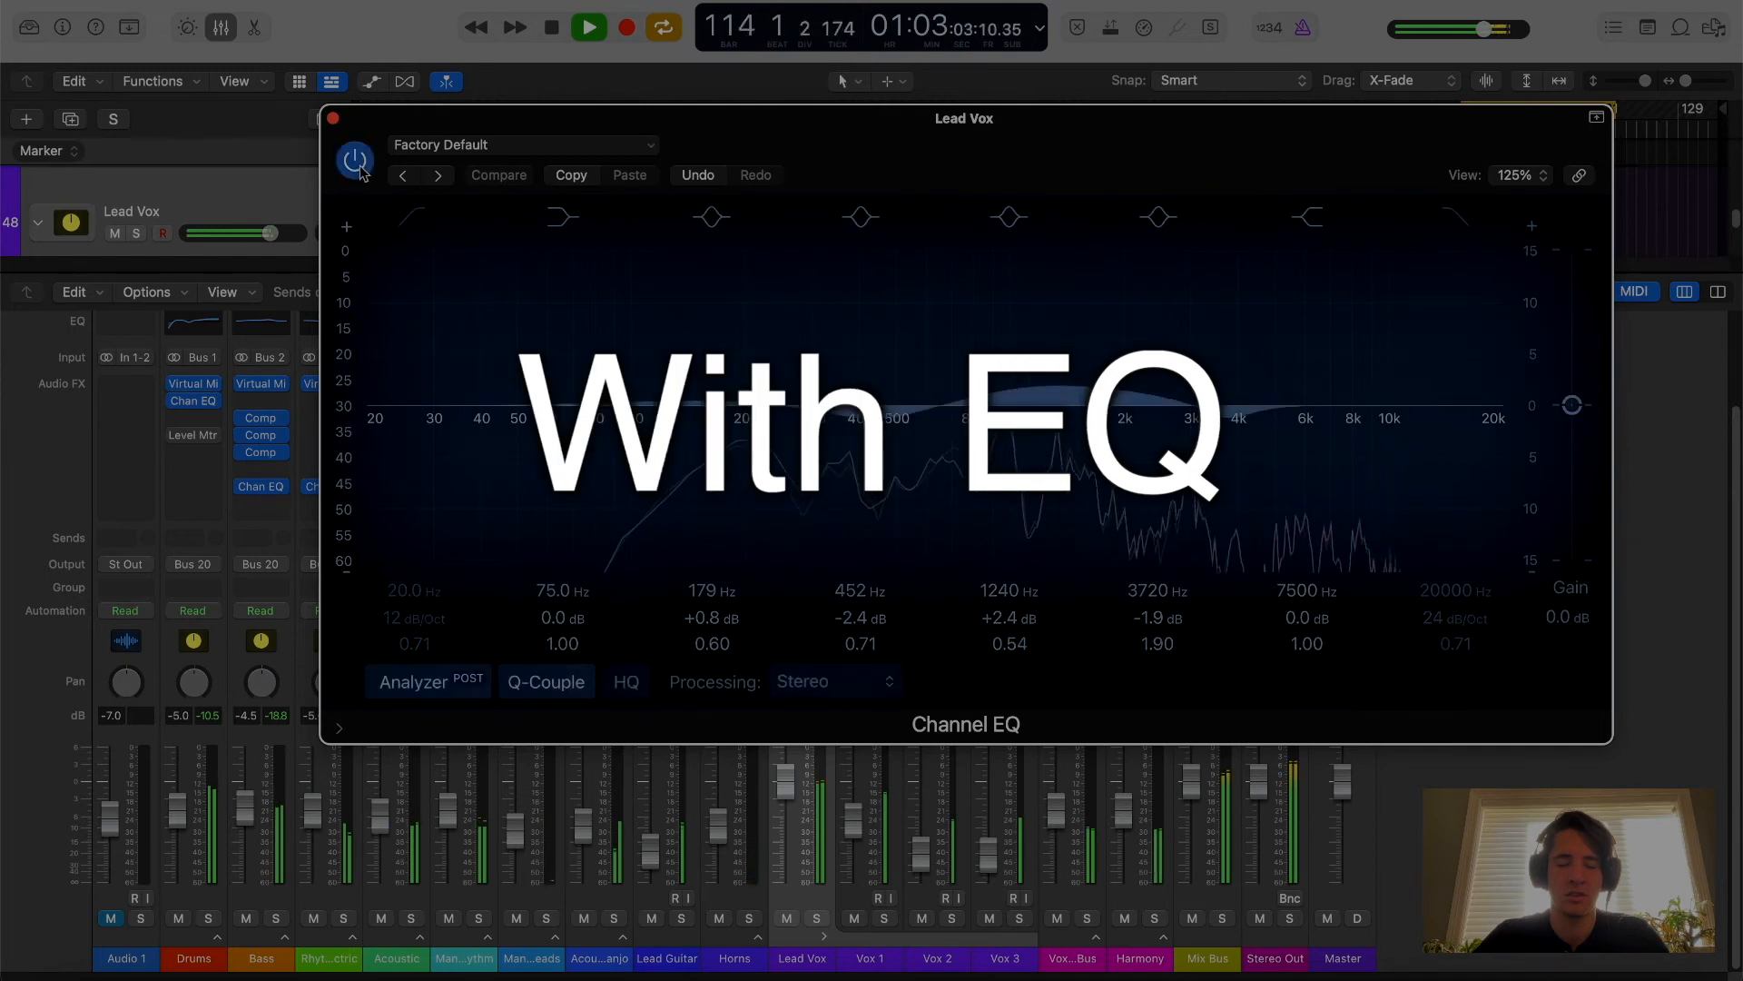
left_click(358, 169)
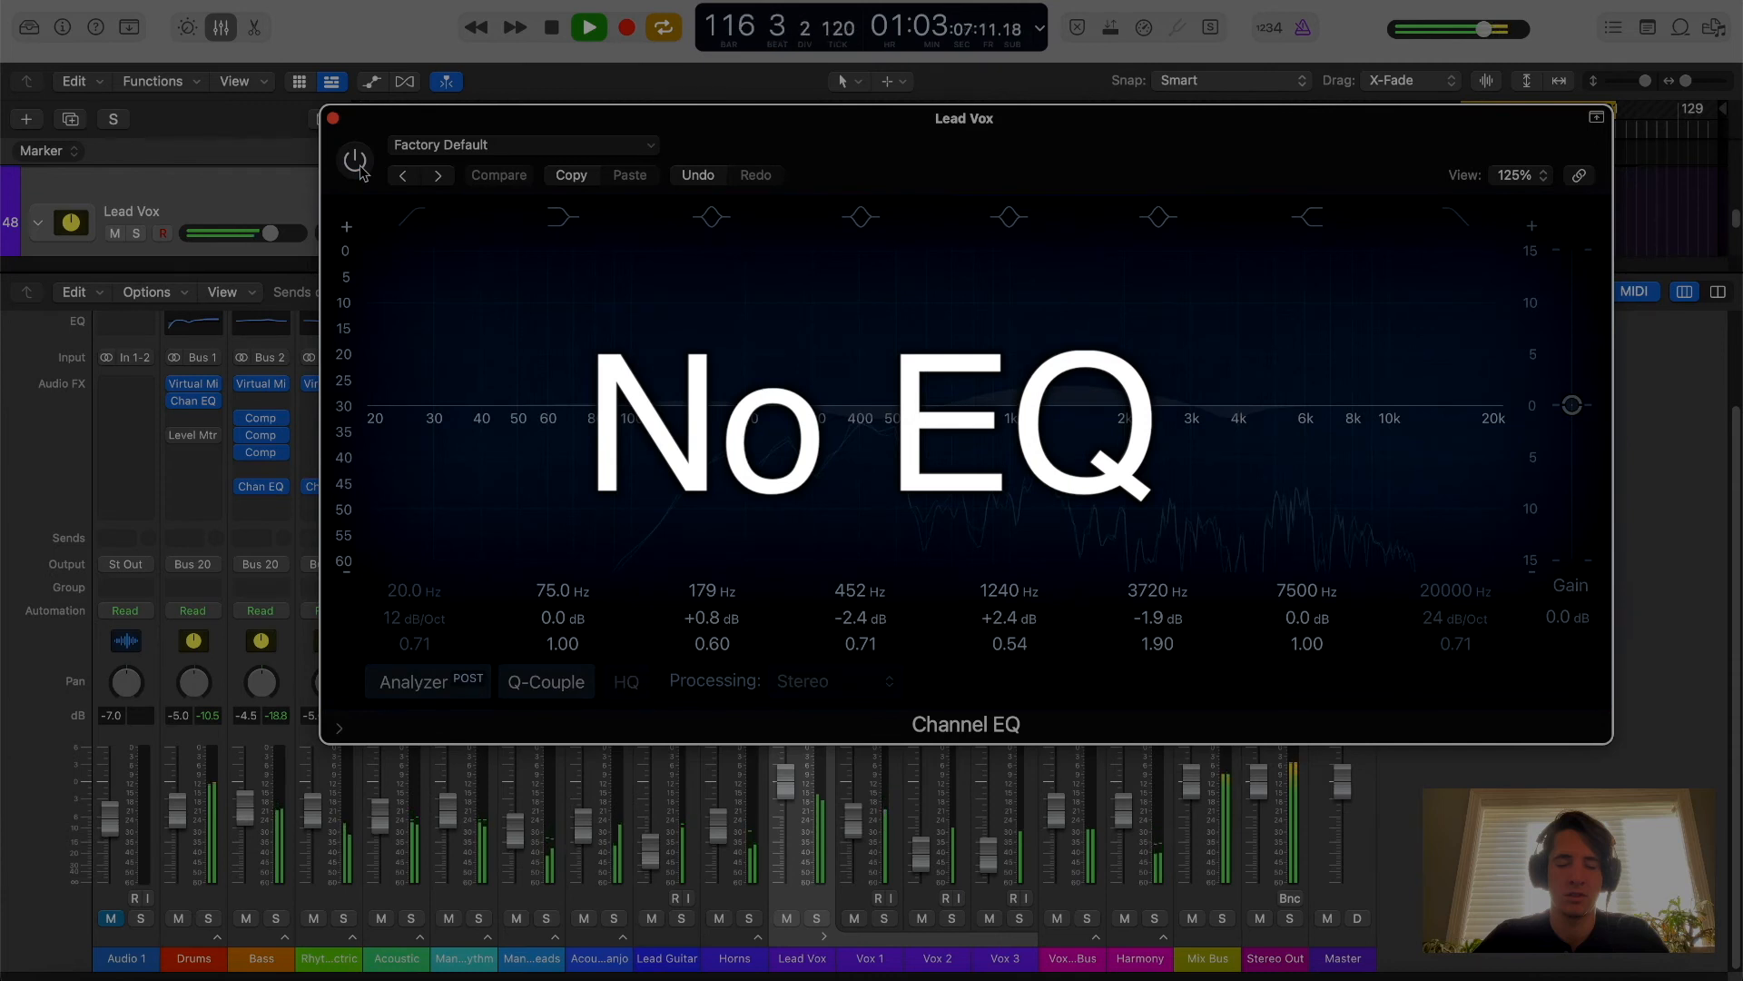
left_click(357, 167)
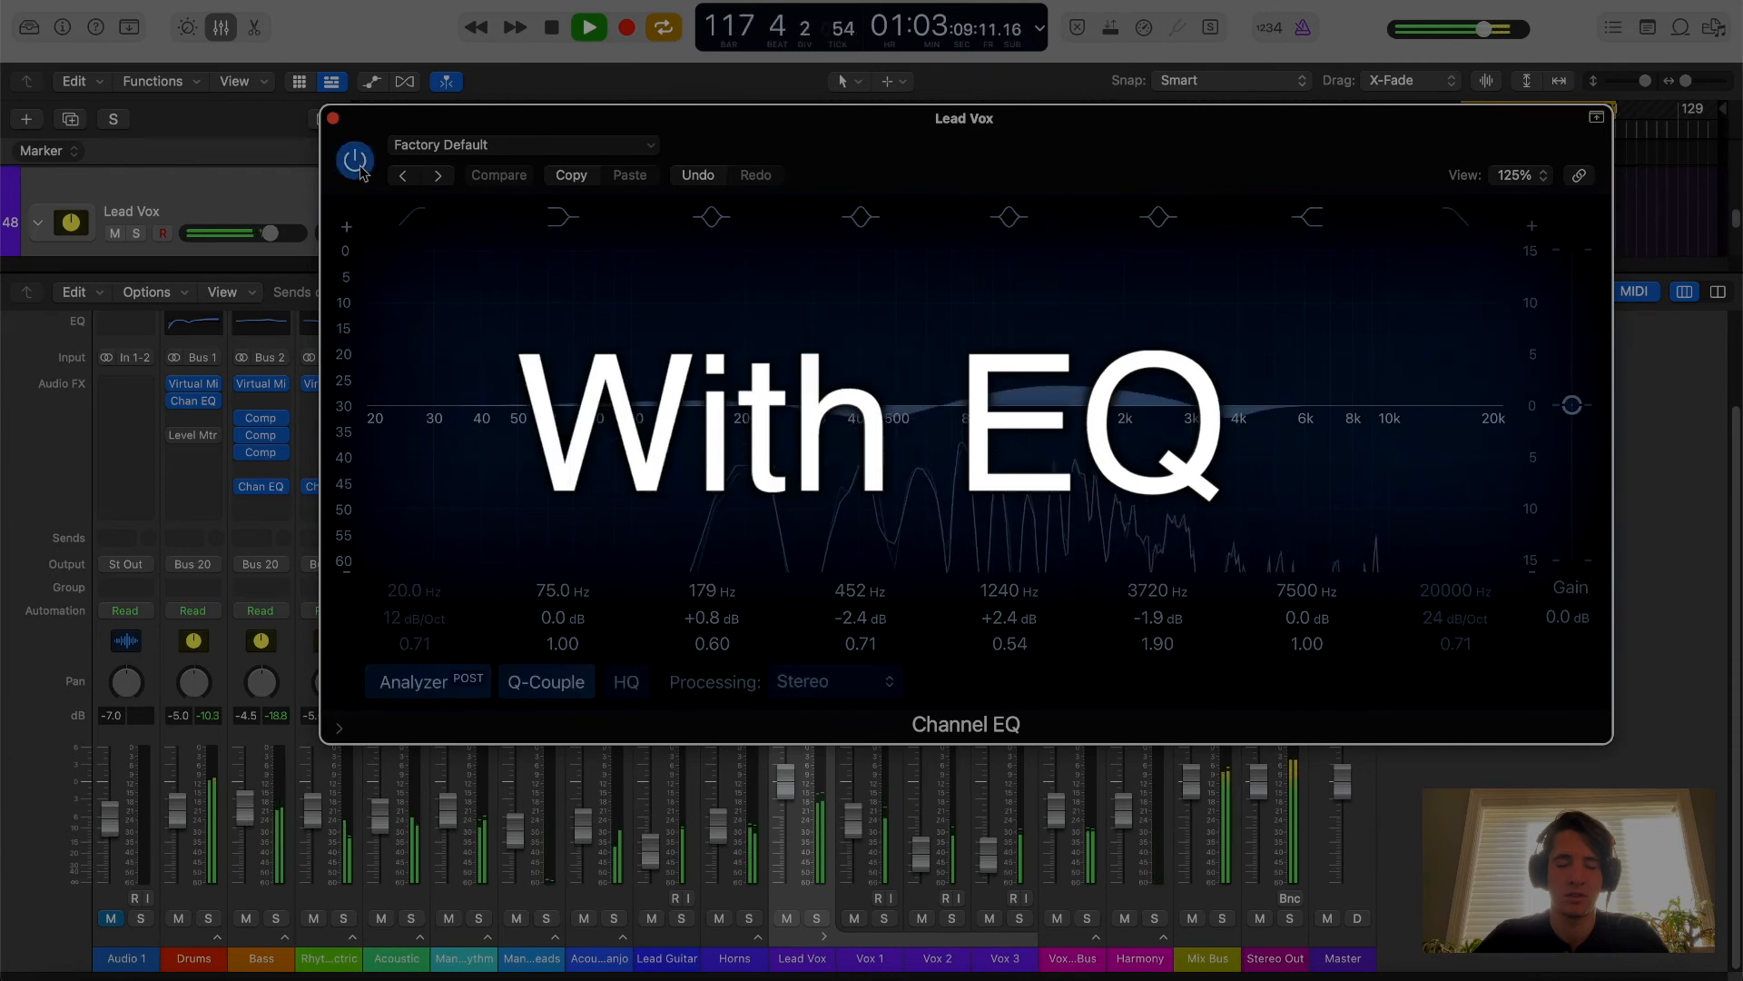
left_click(358, 167)
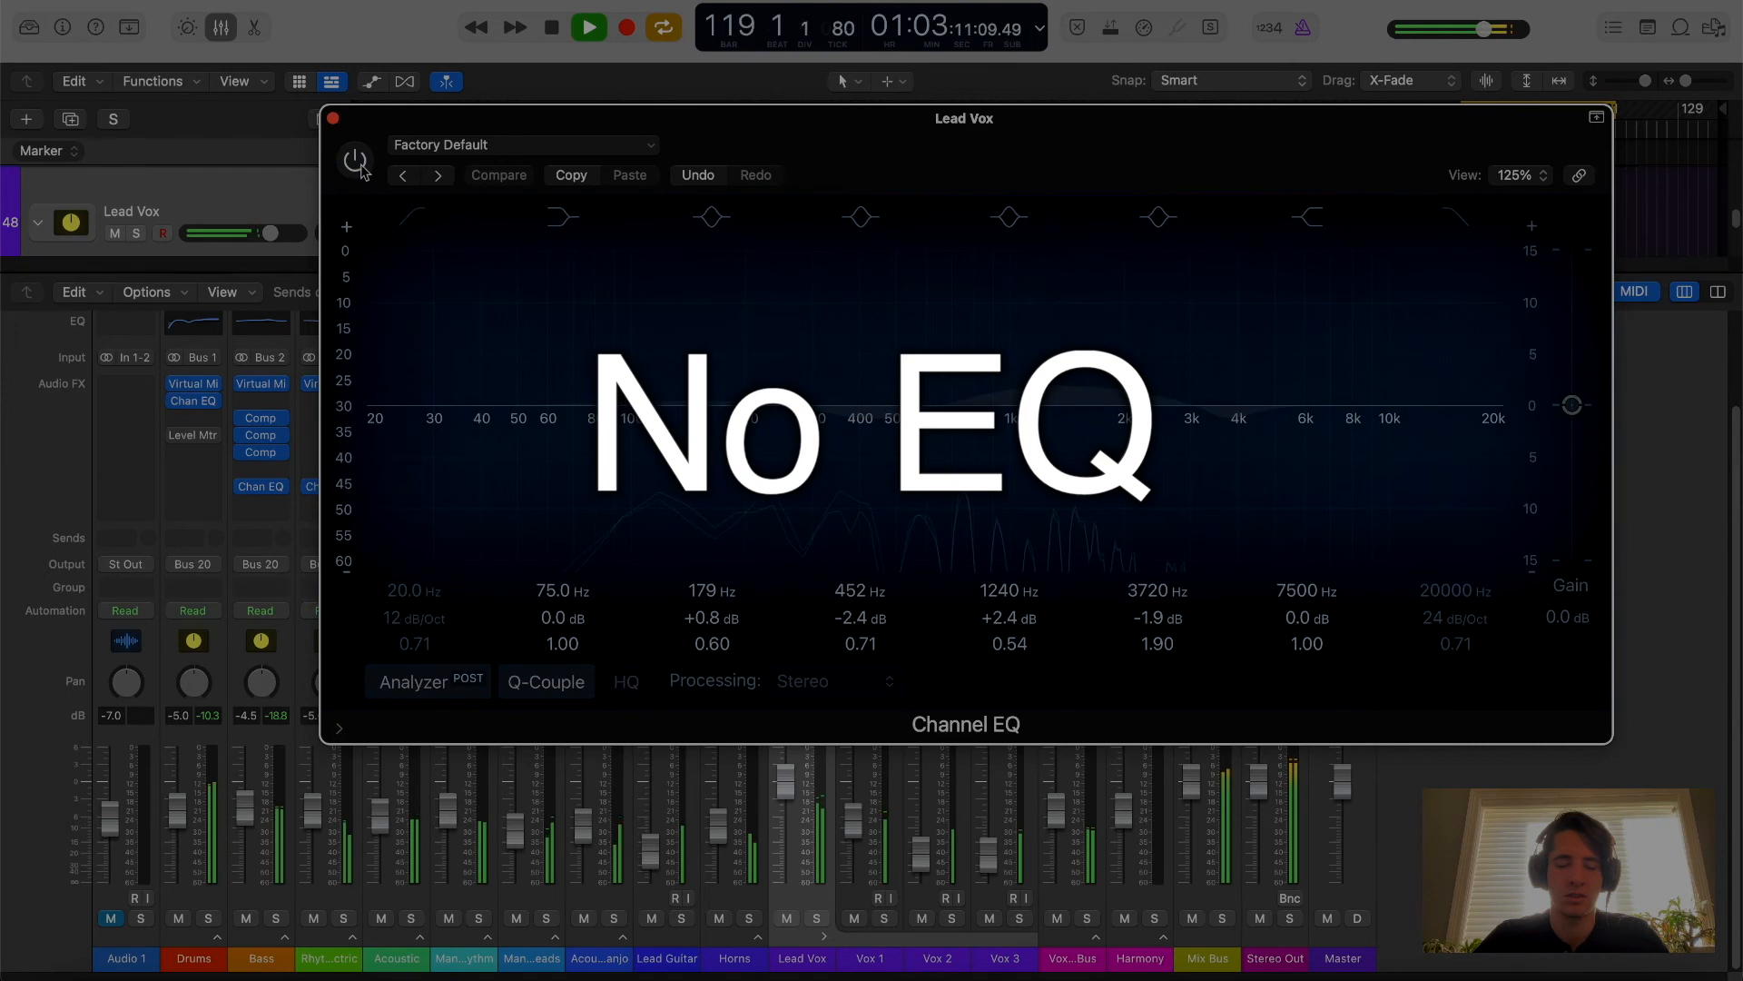
left_click(359, 166)
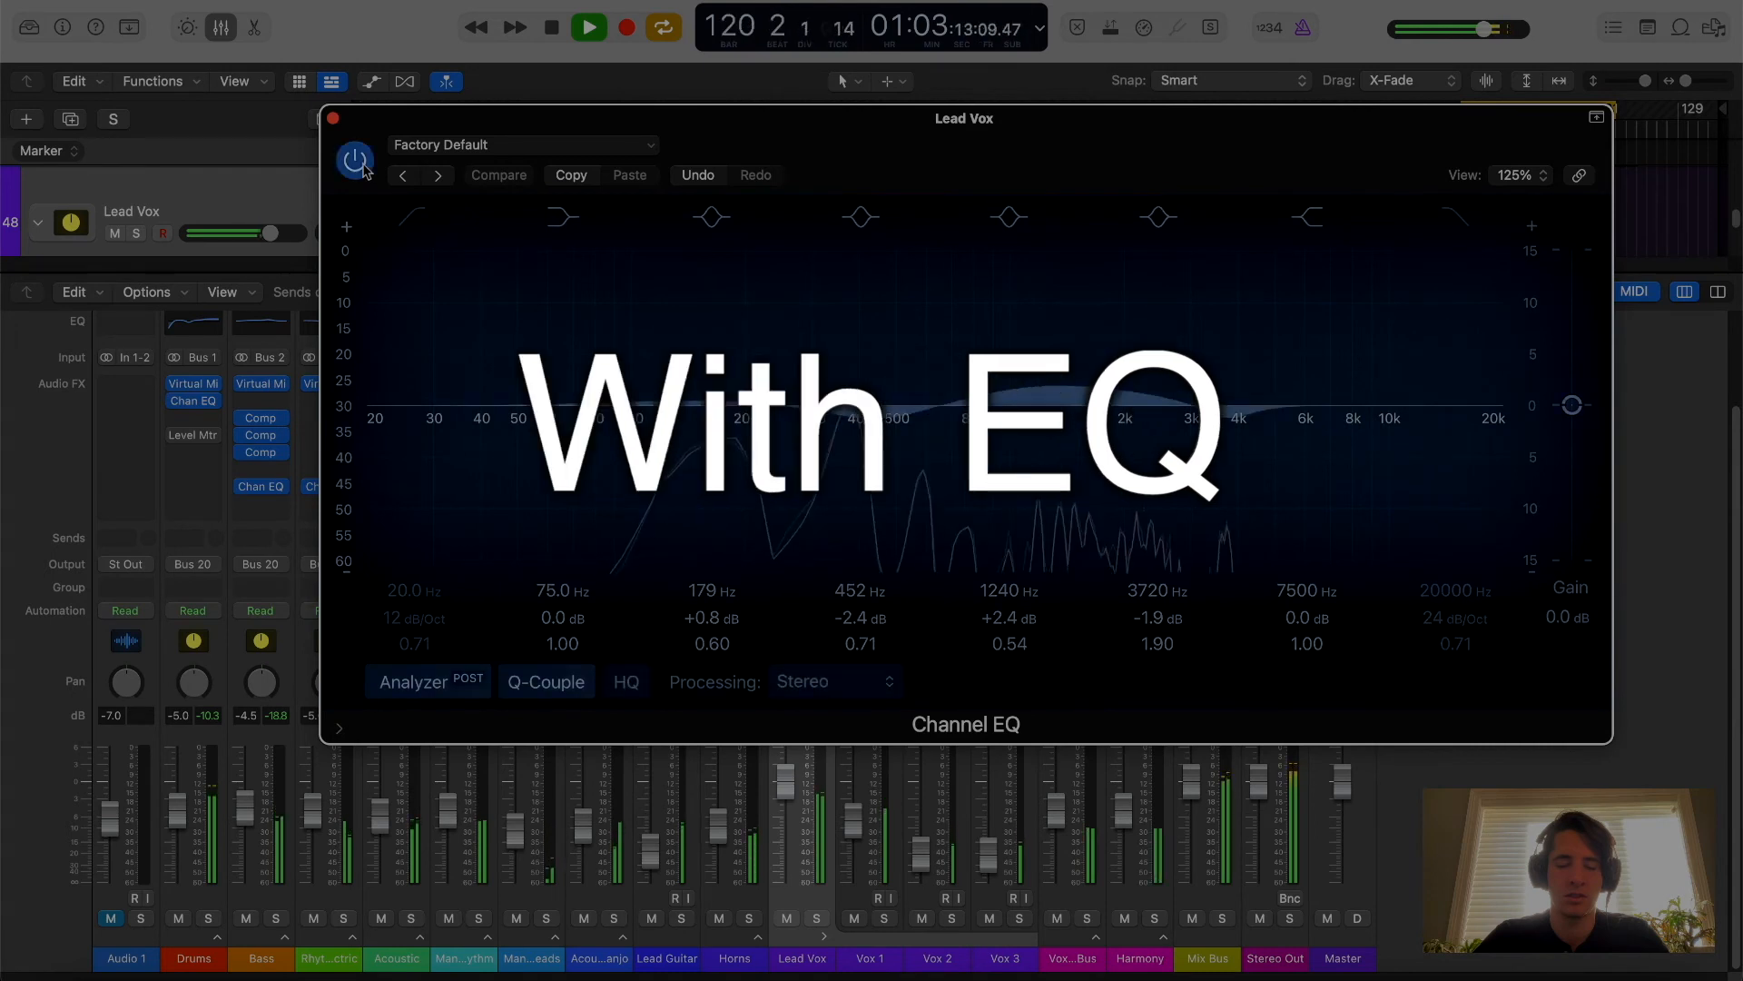
left_click(360, 165)
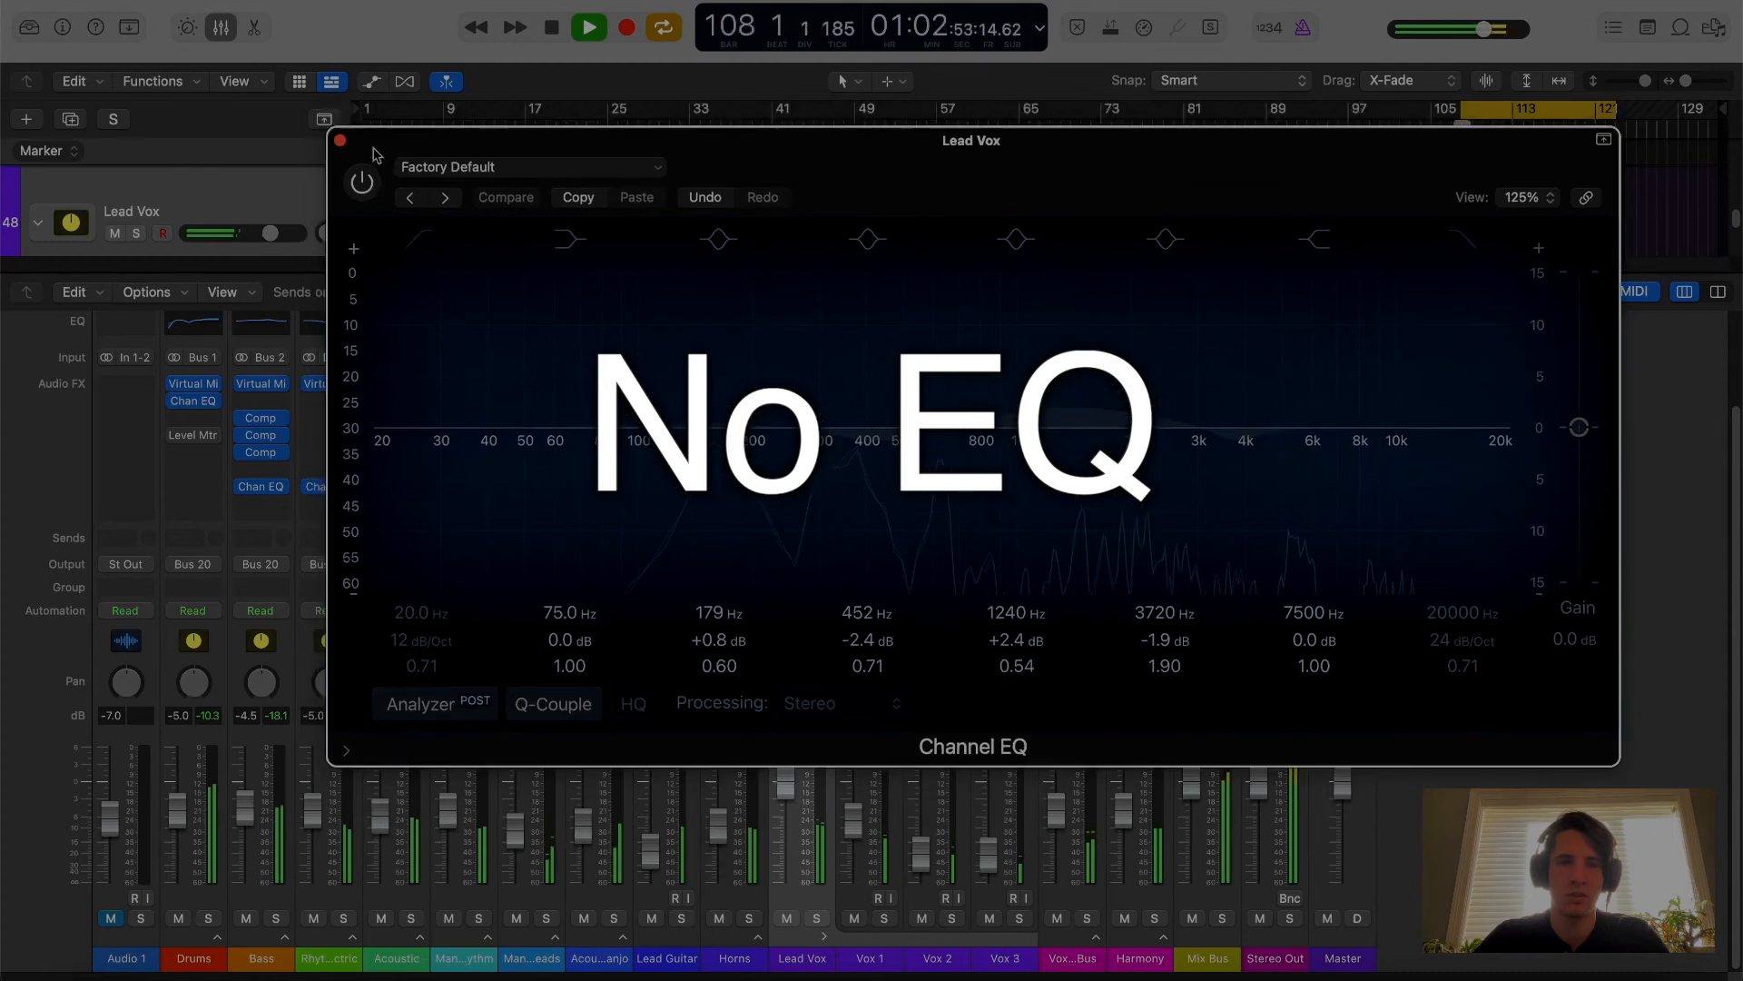
left_click(356, 159)
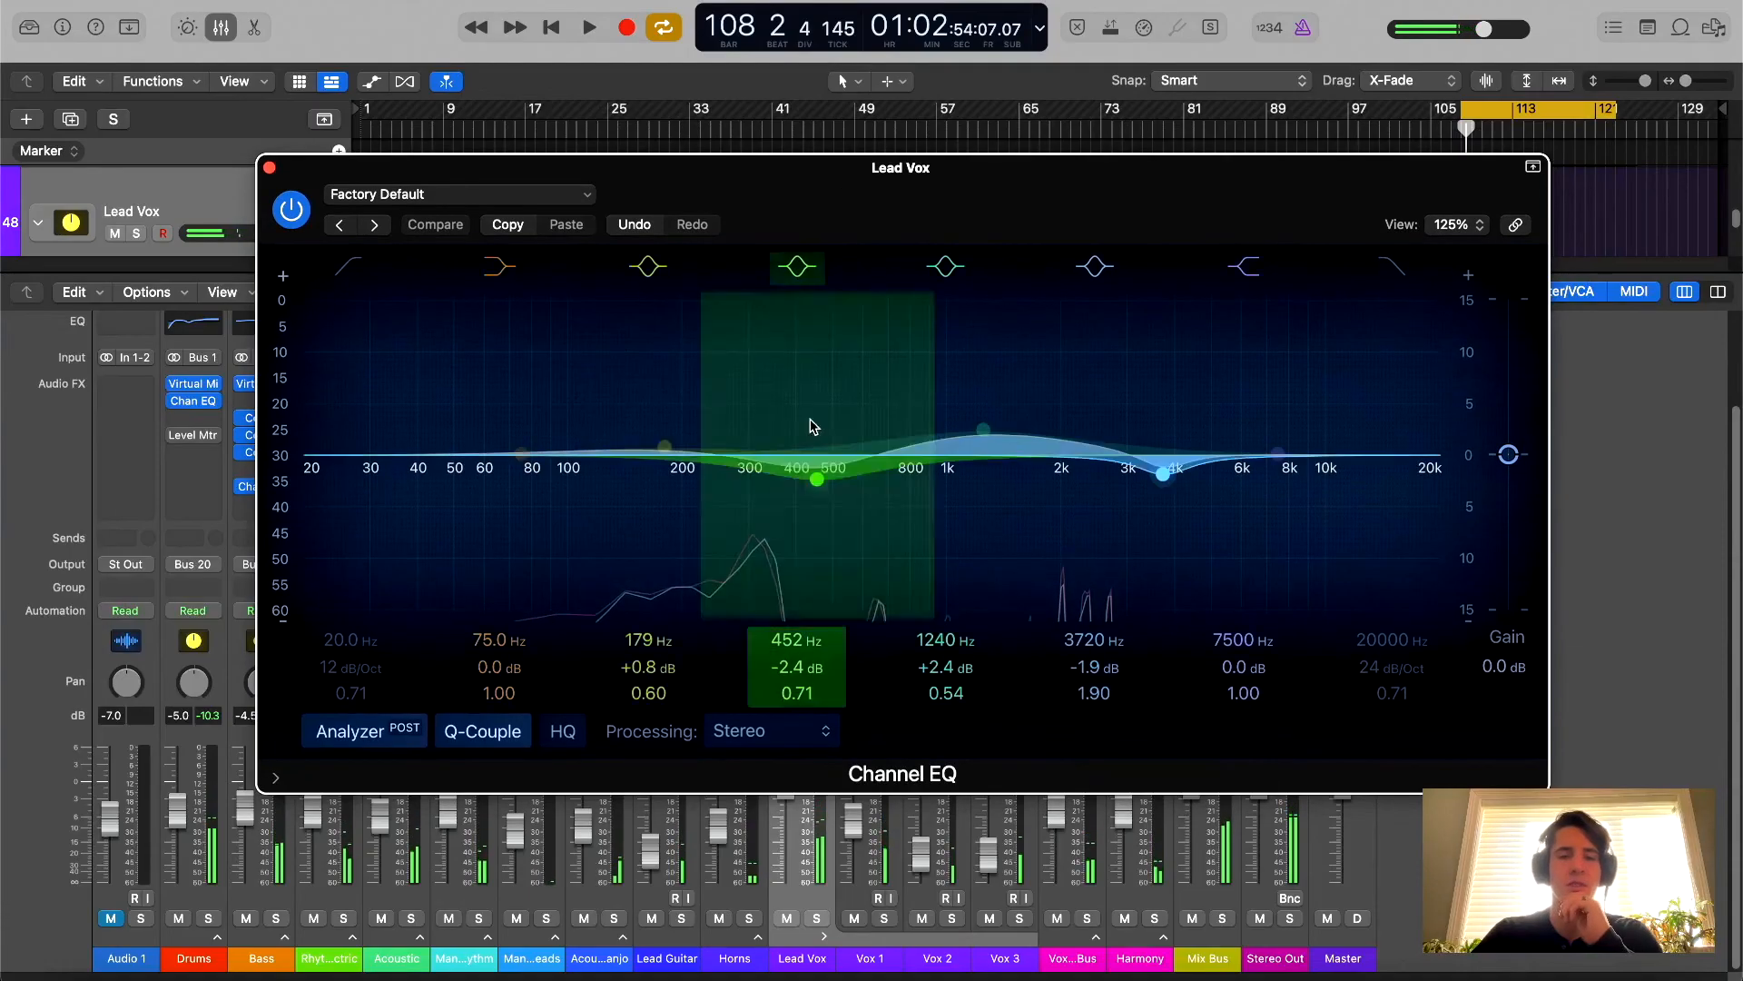
- Close the Channel EQ window and remove the Level Meter from the Lead Vox channel
left_click_drag(939, 186, 945, 230)
mouse_move(332, 177)
left_mouse_down()
mouse_move(354, 181)
mouse_move(336, 160)
left_mouse_up()
left_click(282, 144)
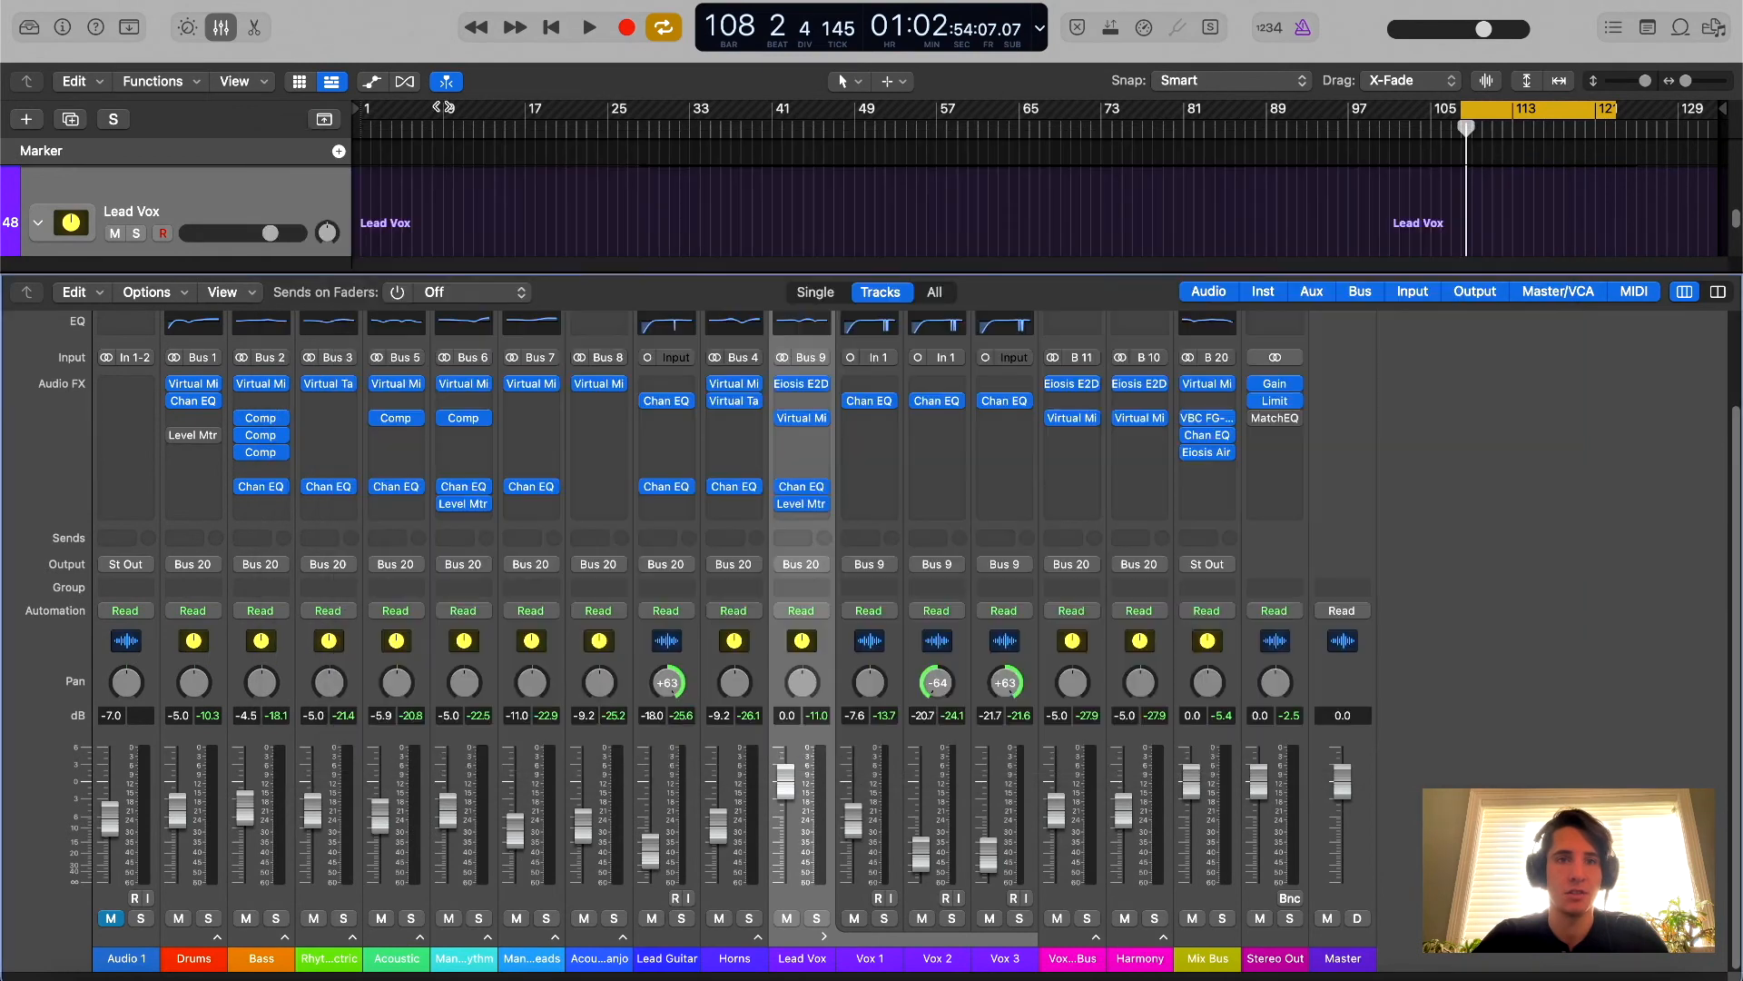
left_click(819, 505)
key("Escape")
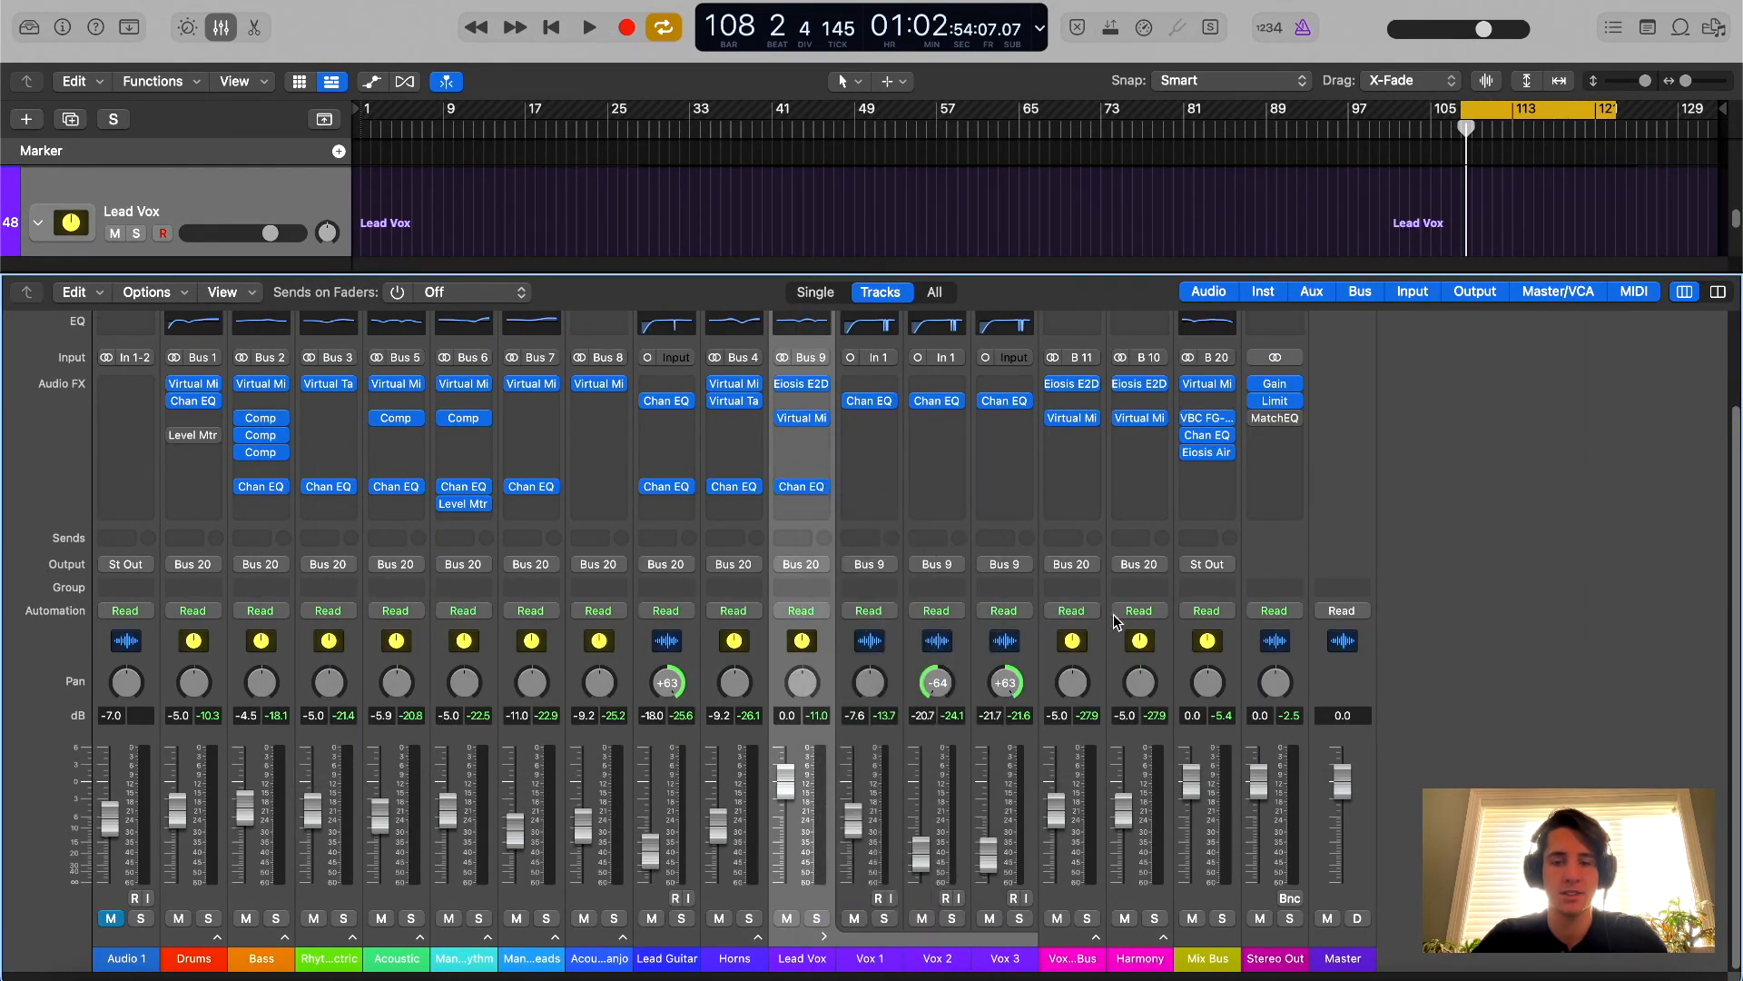